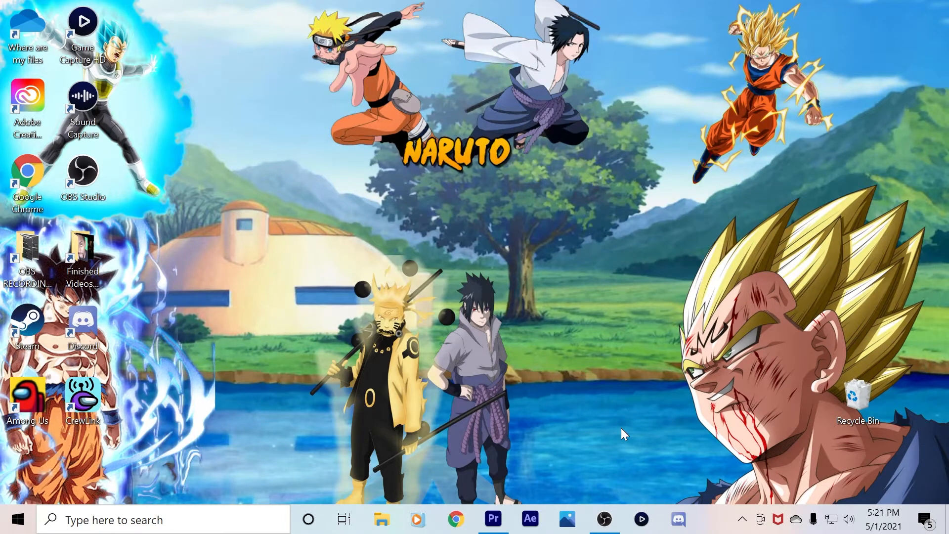
Bring the Premiere Pro project with the MVI_0881 sequence to the front
{"action": "left_click", "coordinate": [505, 524]}
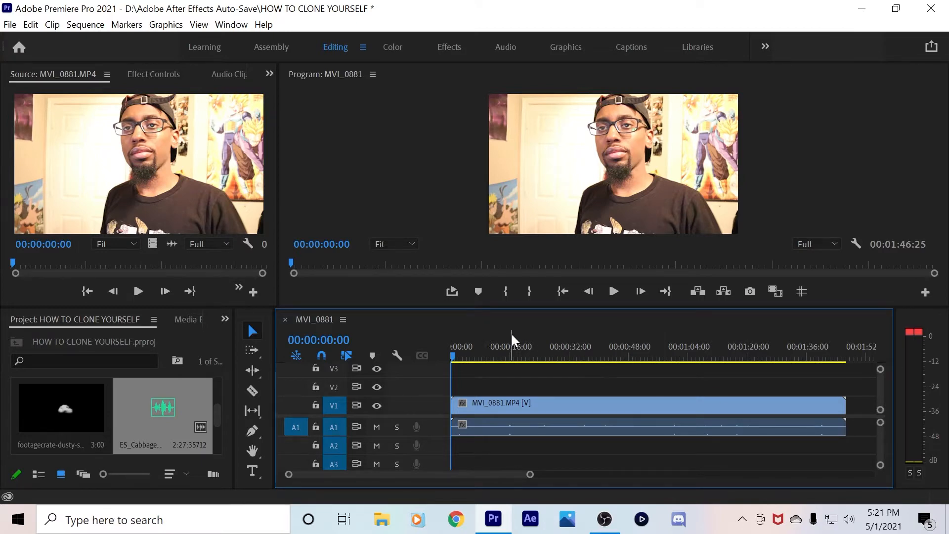
{"action": "left_click_drag", "start_coordinate": [452, 354], "coordinate": [565, 360]}
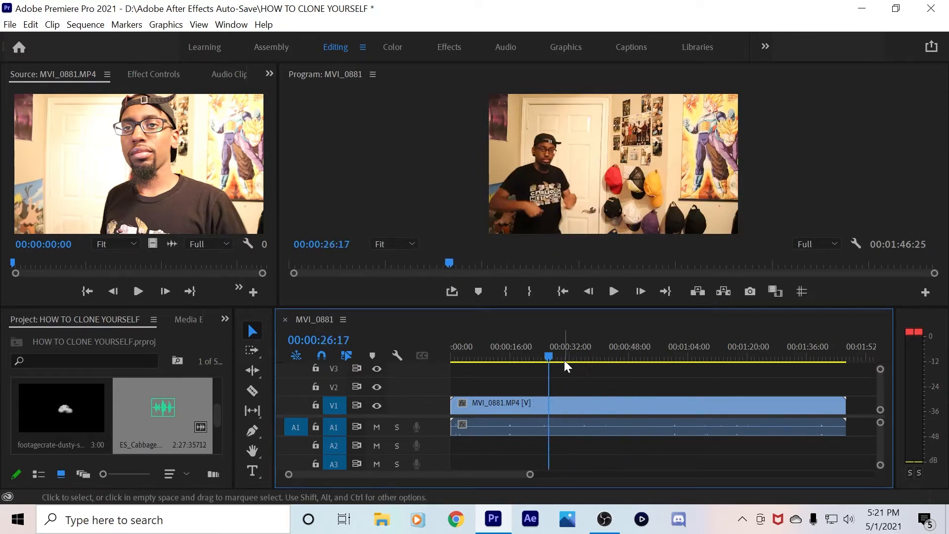
Play the sequence from the start and scrub it to find the cut point near 38 seconds
{"action": "left_click", "coordinate": [563, 291]}
{"action": "left_click", "coordinate": [613, 291]}
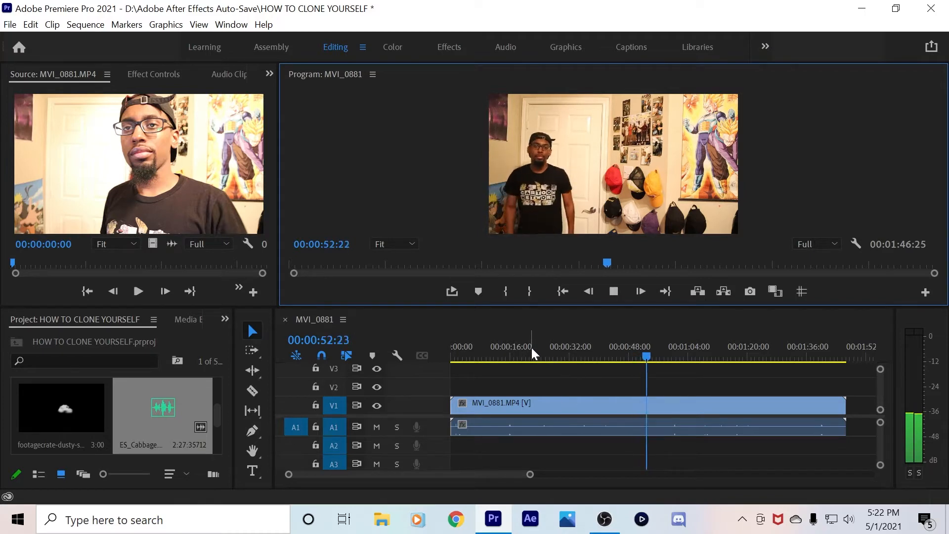
{"action": "left_click", "coordinate": [546, 355]}
{"action": "left_click_drag", "start_coordinate": [546, 355], "coordinate": [589, 360]}
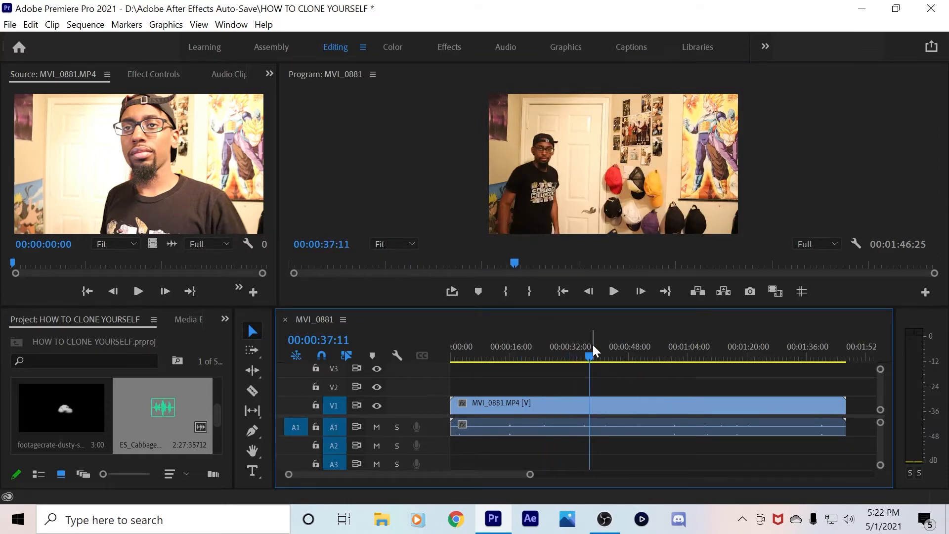
{"action": "left_click", "coordinate": [613, 291]}
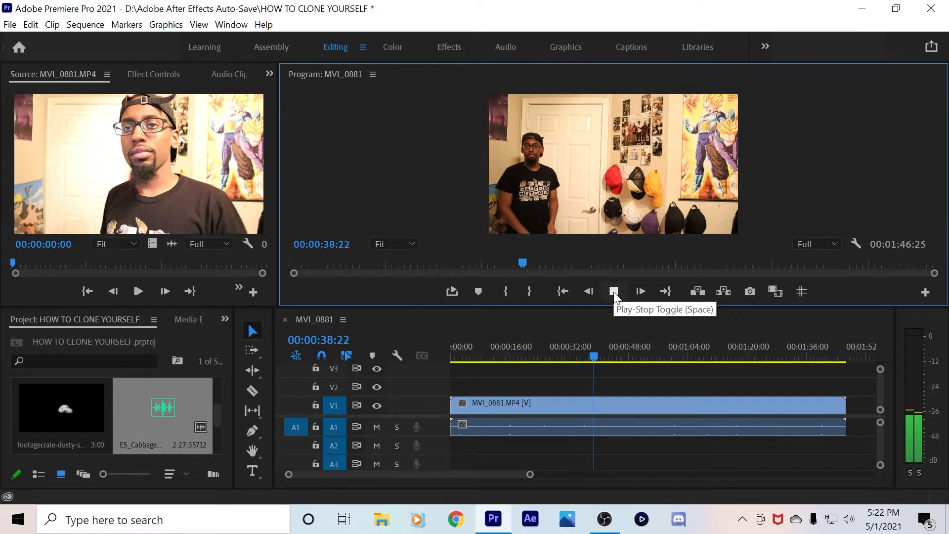
{"action": "left_click", "coordinate": [613, 292]}
Step back frame by frame to park the playhead at 00:00:38:23
{"action": "left_click", "coordinate": [589, 292]}
{"action": "left_click", "coordinate": [589, 292]}
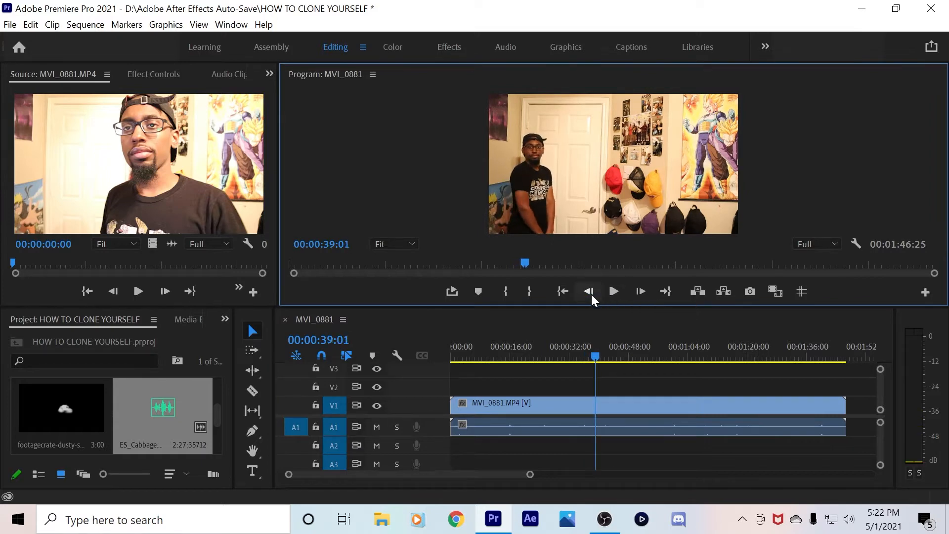
{"action": "left_click", "coordinate": [589, 291]}
{"action": "left_click", "coordinate": [588, 292]}
{"action": "left_click", "coordinate": [592, 293]}
{"action": "left_click", "coordinate": [590, 295]}
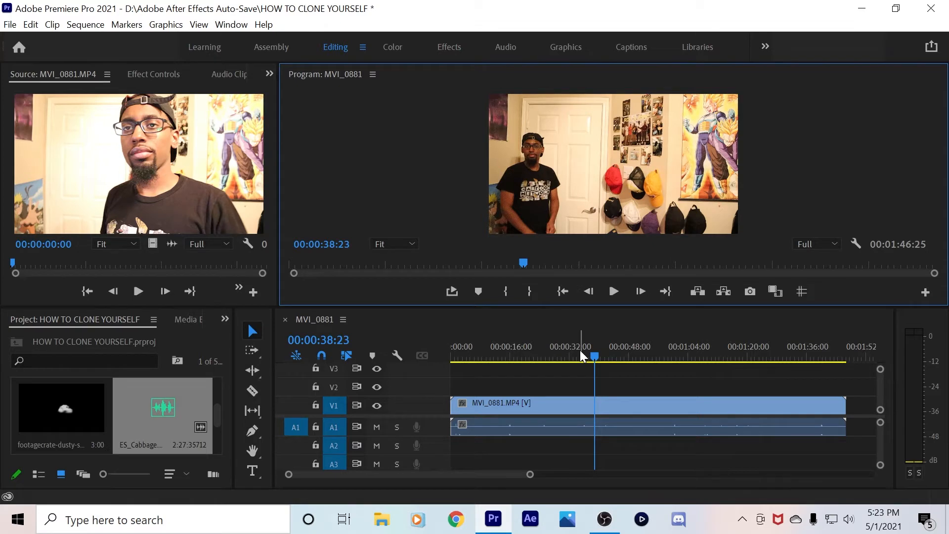
Razor the clip at 00:00:38:23 and clear the first part
{"action": "key", "text": "c"}
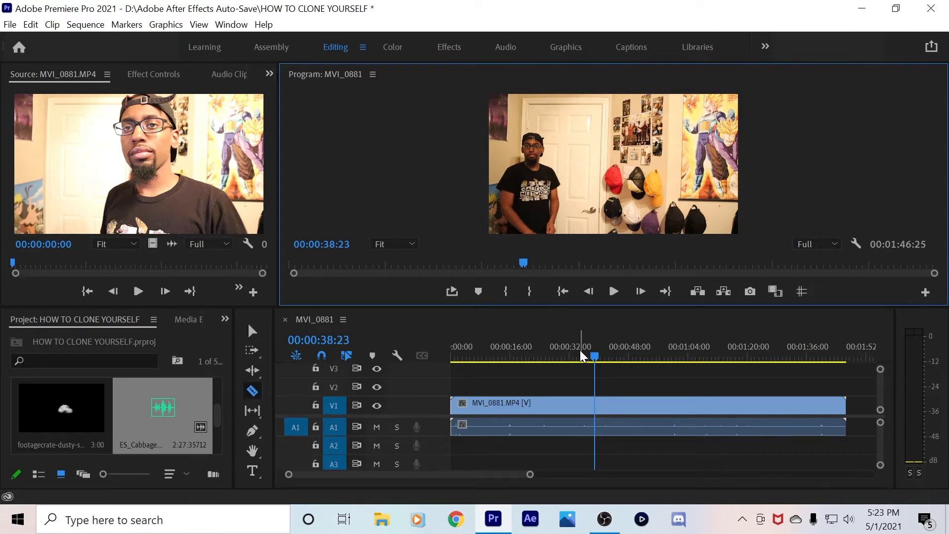
{"action": "left_click", "coordinate": [601, 404]}
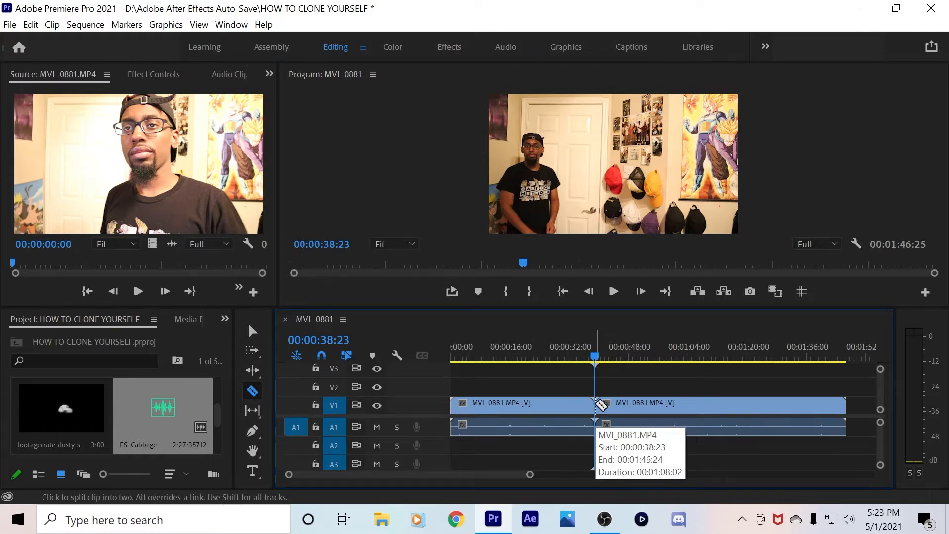
{"action": "key", "text": "v"}
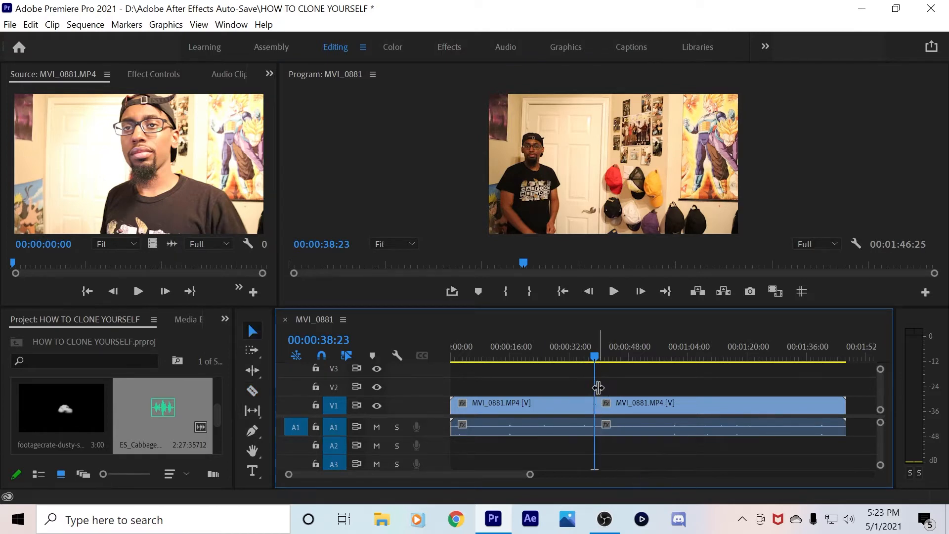
{"action": "left_click", "coordinate": [533, 403]}
{"action": "right_click", "coordinate": [533, 403]}
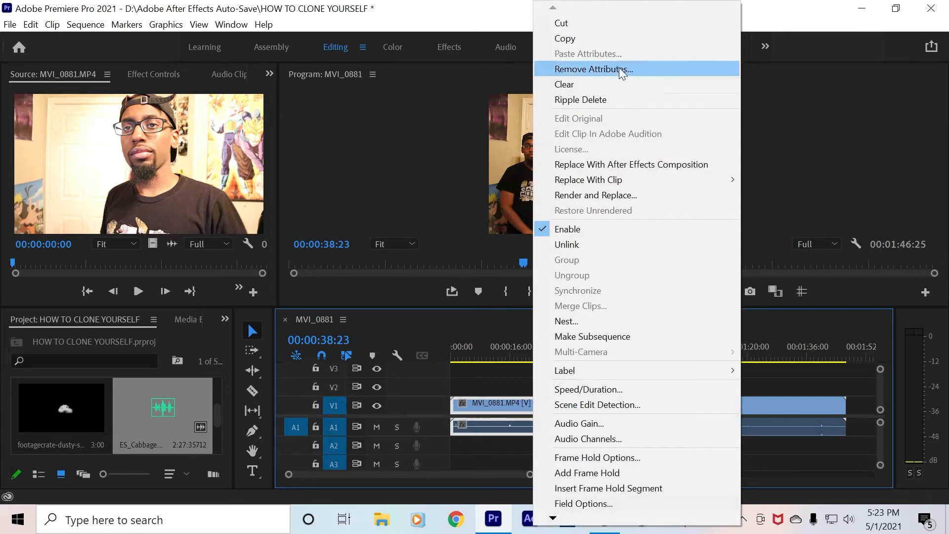
{"action": "left_click", "coordinate": [573, 84]}
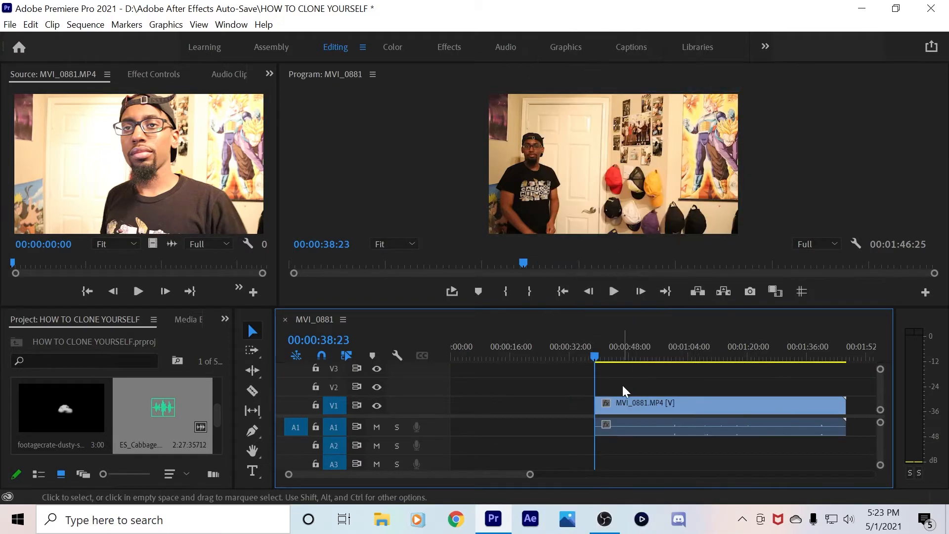
Move the remaining 00:01:08:02 clip to the sequence start at 00:00:00:00
{"action": "left_click", "coordinate": [565, 287]}
{"action": "left_click_drag", "start_coordinate": [652, 402], "coordinate": [495, 399]}
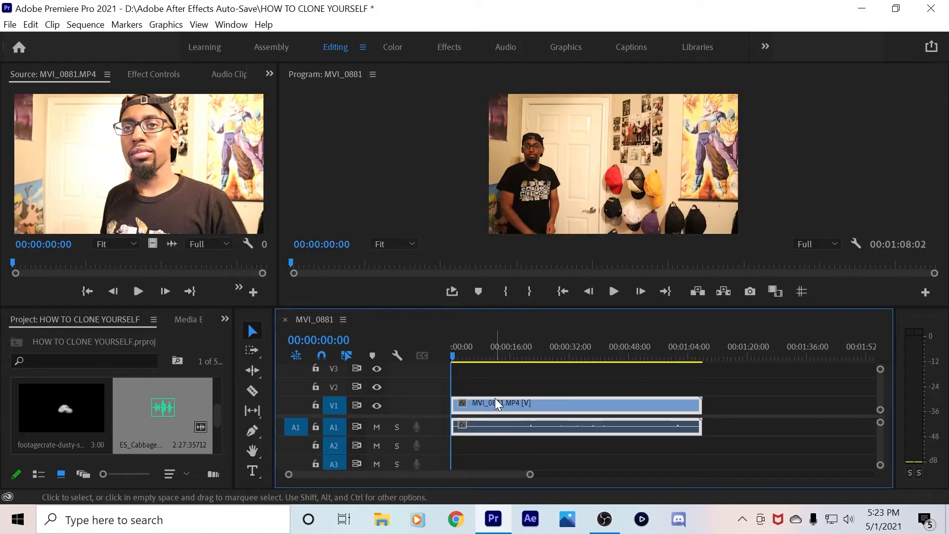
{"action": "left_click", "coordinate": [525, 374]}
{"action": "left_click", "coordinate": [513, 349]}
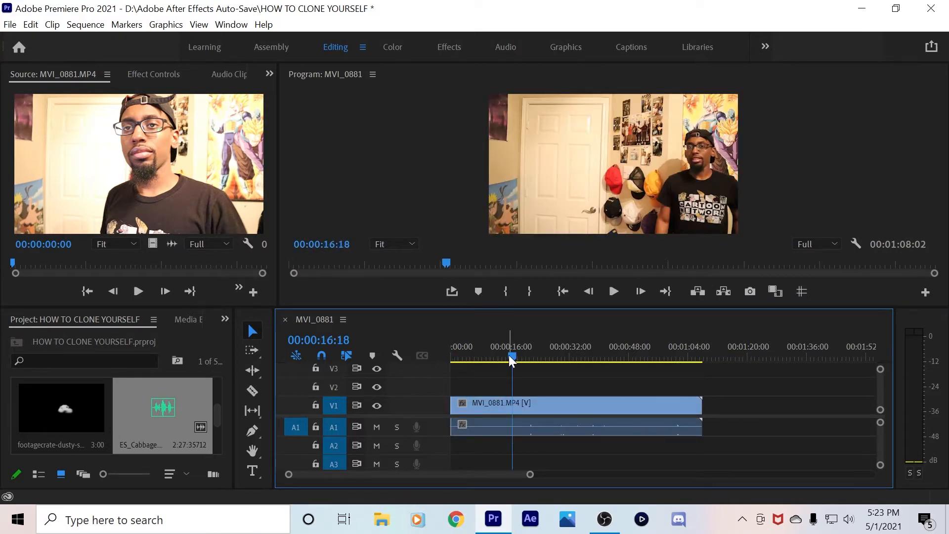
Scrub and play the trimmed clip between 12 and 17 seconds to locate the next cut
{"action": "mouse_move", "coordinate": [509, 355]}
{"action": "left_mouse_down"}
{"action": "mouse_move", "coordinate": [530, 355]}
{"action": "mouse_move", "coordinate": [500, 356]}
{"action": "left_mouse_up"}
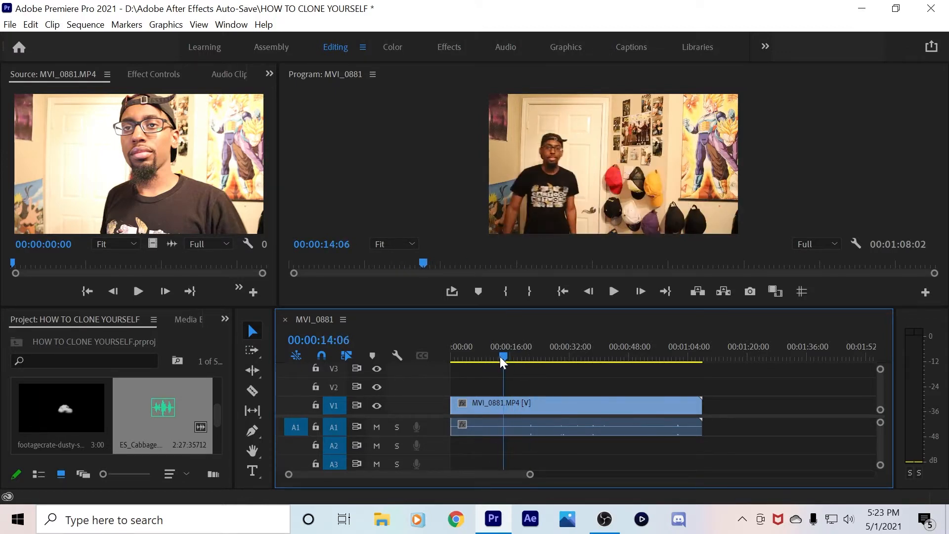
{"action": "left_click", "coordinate": [613, 292]}
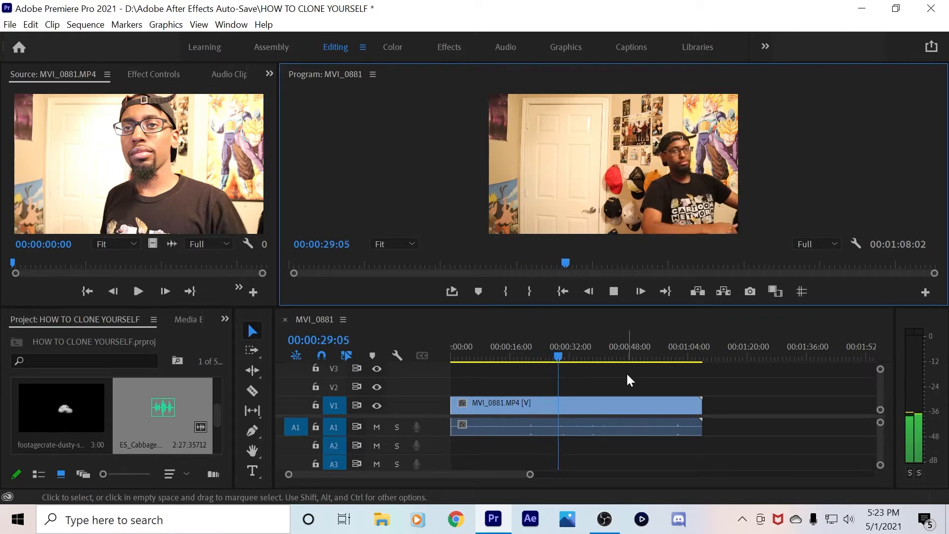
{"action": "left_click", "coordinate": [515, 357]}
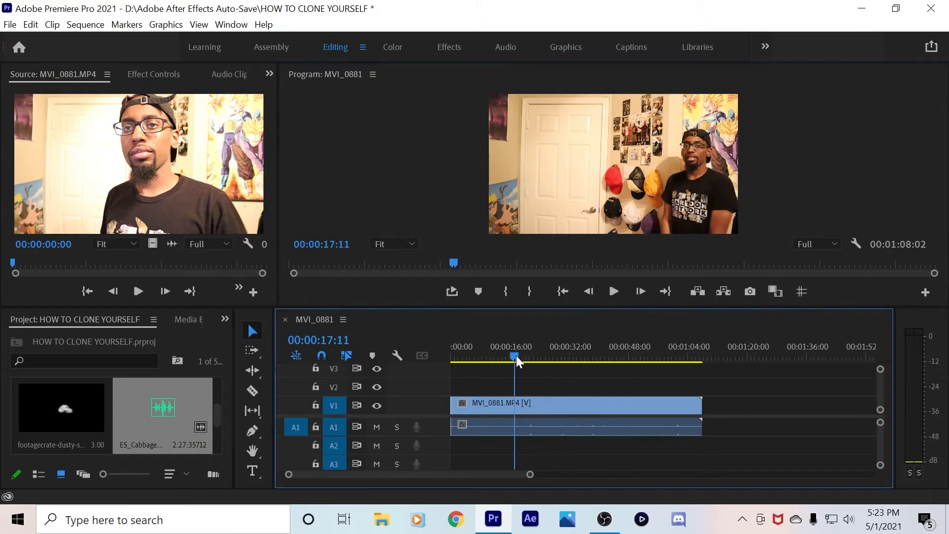
{"action": "left_click_drag", "start_coordinate": [516, 357], "coordinate": [500, 357]}
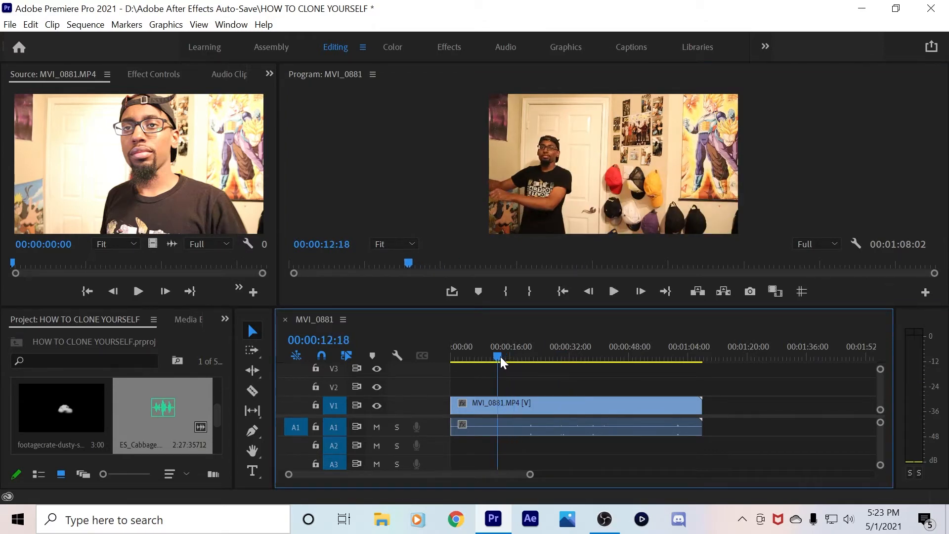
{"action": "left_click_drag", "start_coordinate": [501, 357], "coordinate": [519, 363]}
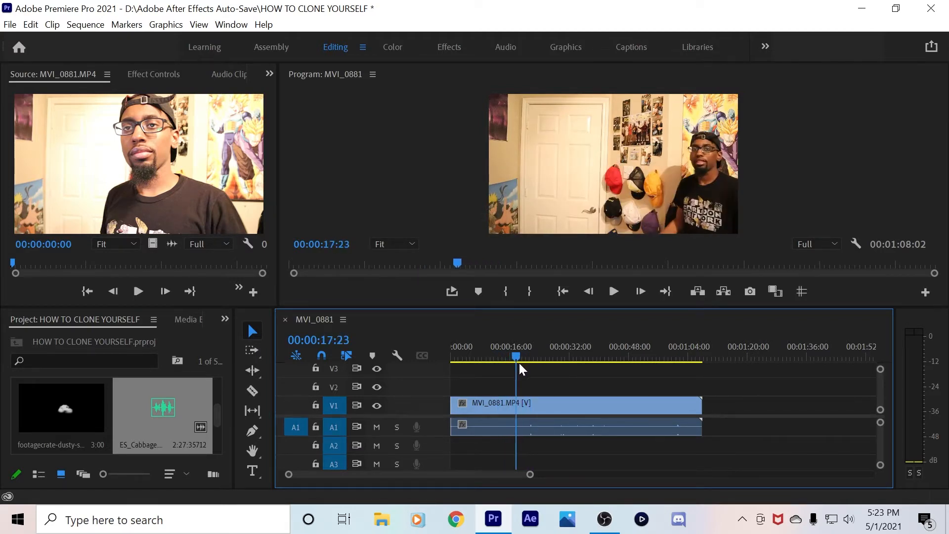
{"action": "left_click", "coordinate": [613, 293]}
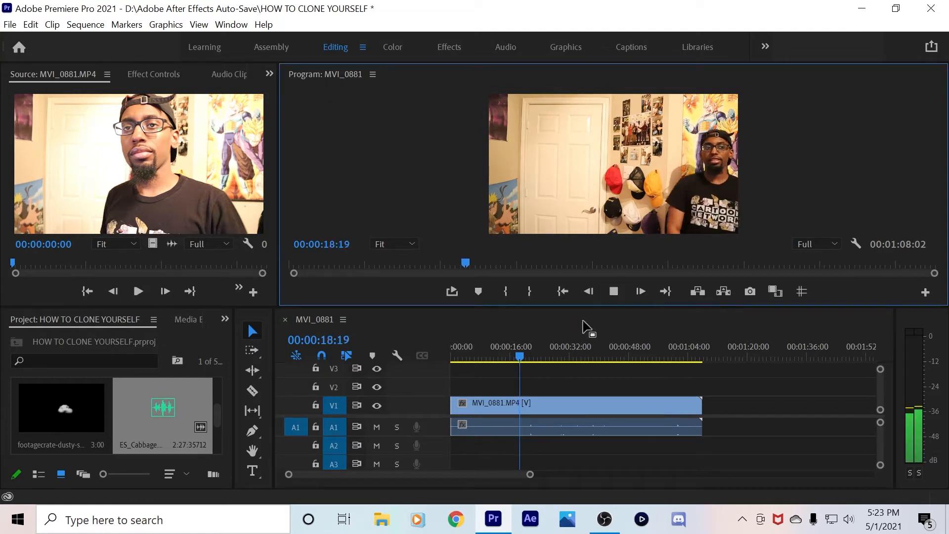
{"action": "left_click", "coordinate": [514, 355]}
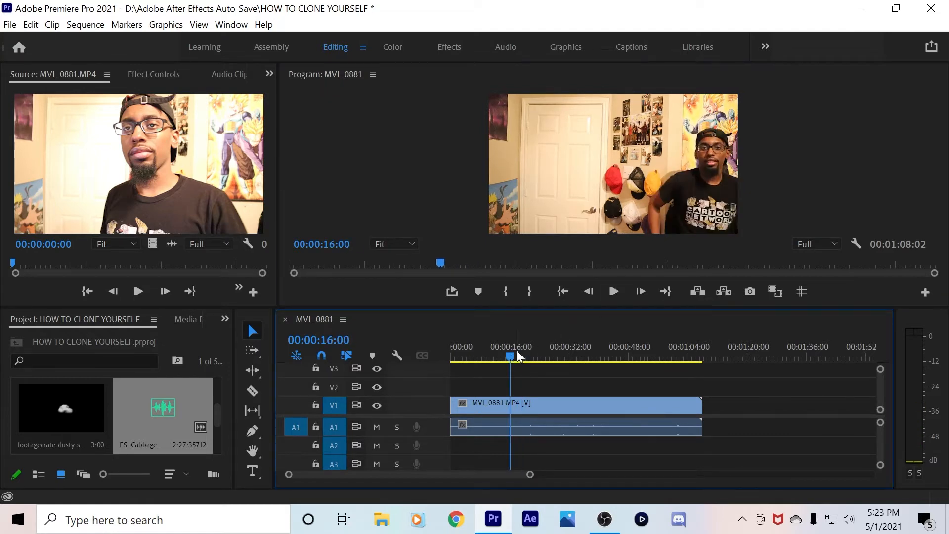
{"action": "left_click", "coordinate": [616, 291]}
{"action": "left_click", "coordinate": [616, 290]}
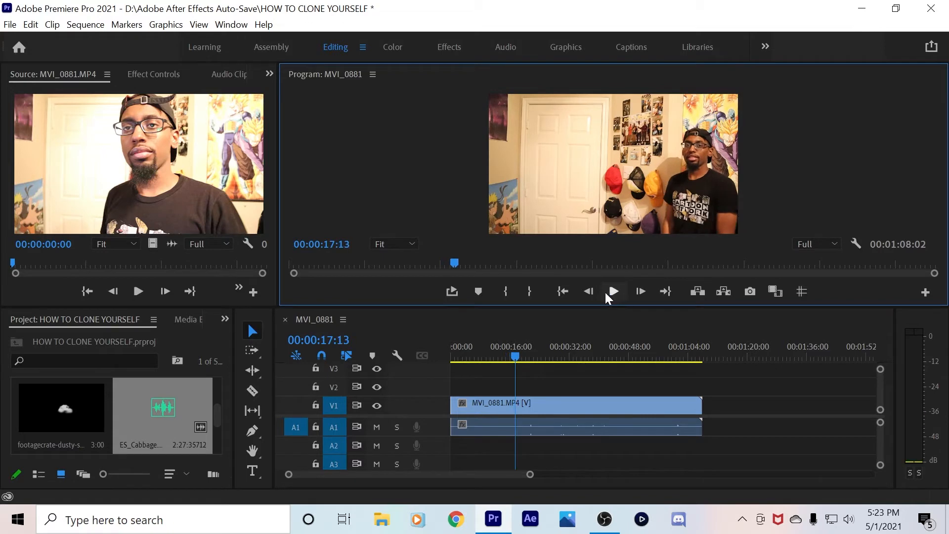
Step back frame by frame to park the playhead at 00:00:17:08
{"action": "left_click", "coordinate": [589, 291]}
{"action": "left_click", "coordinate": [590, 291]}
{"action": "left_click", "coordinate": [589, 291]}
{"action": "left_click", "coordinate": [590, 291]}
{"action": "left_click", "coordinate": [589, 291]}
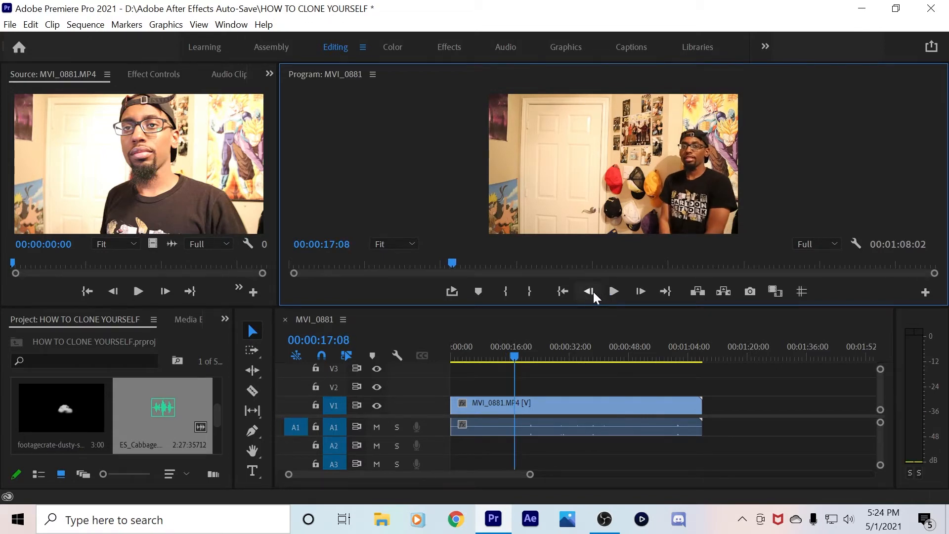
Razor the V1 clip at 00:00:17:08
{"action": "key", "text": "c"}
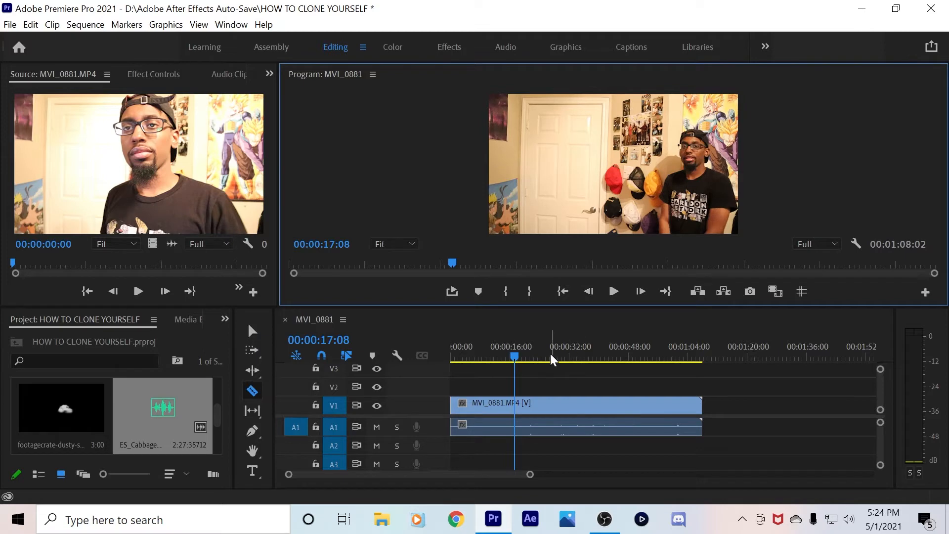
{"action": "left_click", "coordinate": [517, 406]}
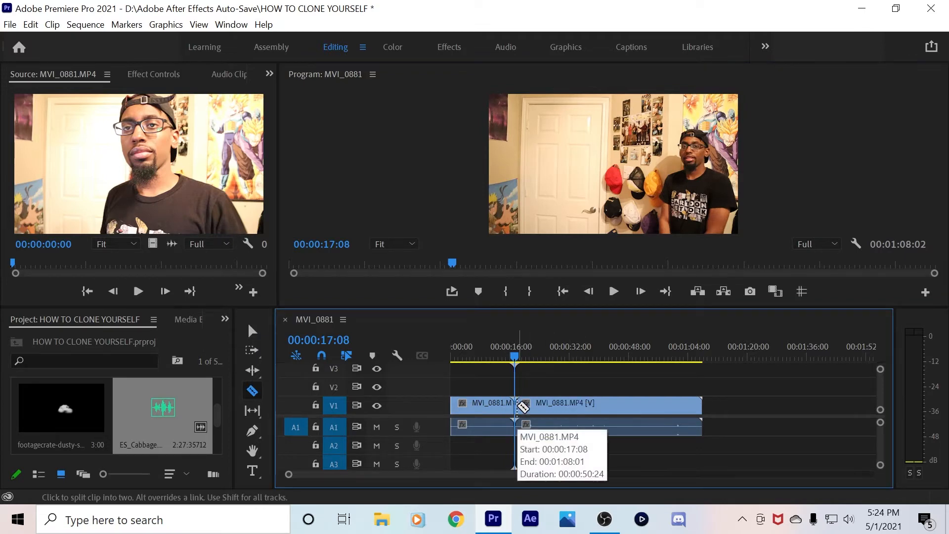
{"action": "key", "text": "v"}
Play the second part and step back frame by frame to 00:00:30:01
{"action": "left_click_drag", "start_coordinate": [515, 356], "coordinate": [558, 355]}
{"action": "left_click", "coordinate": [613, 292]}
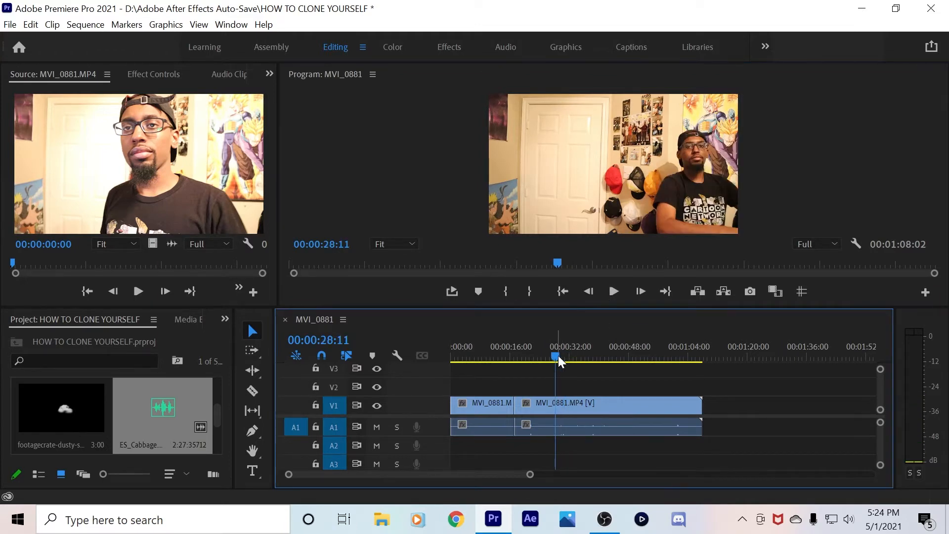
{"action": "left_click", "coordinate": [614, 291]}
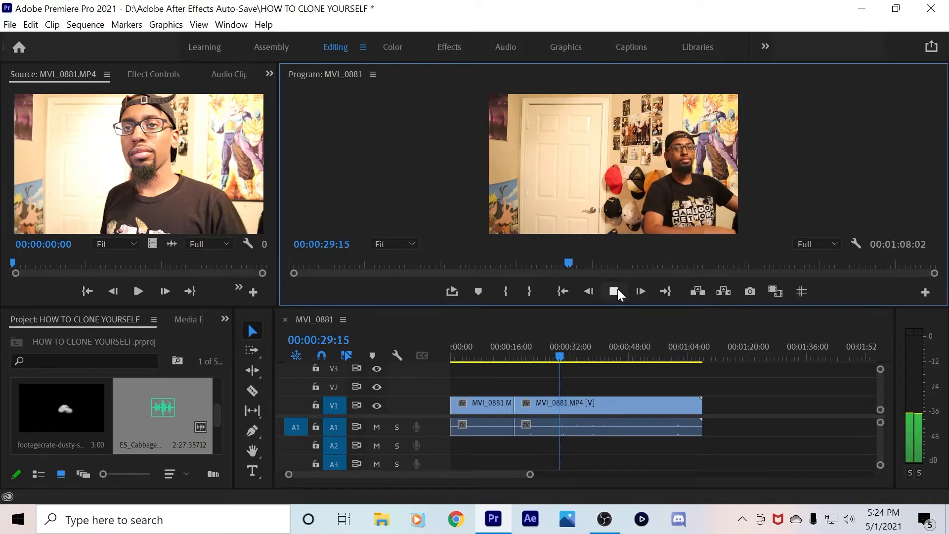
{"action": "left_click", "coordinate": [617, 290]}
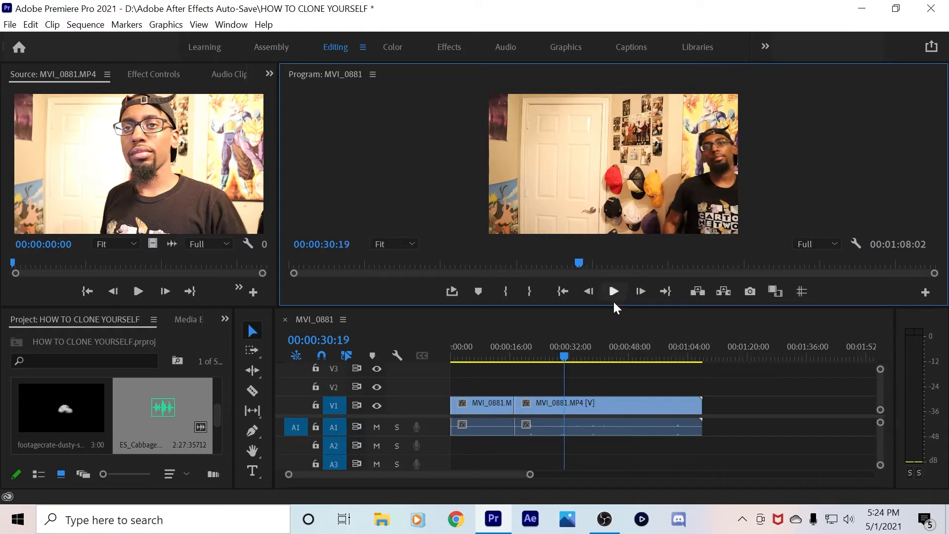
{"action": "left_click", "coordinate": [589, 296]}
{"action": "left_click", "coordinate": [588, 295]}
{"action": "left_click", "coordinate": [589, 296]}
{"action": "left_click", "coordinate": [588, 295]}
{"action": "left_click", "coordinate": [588, 291]}
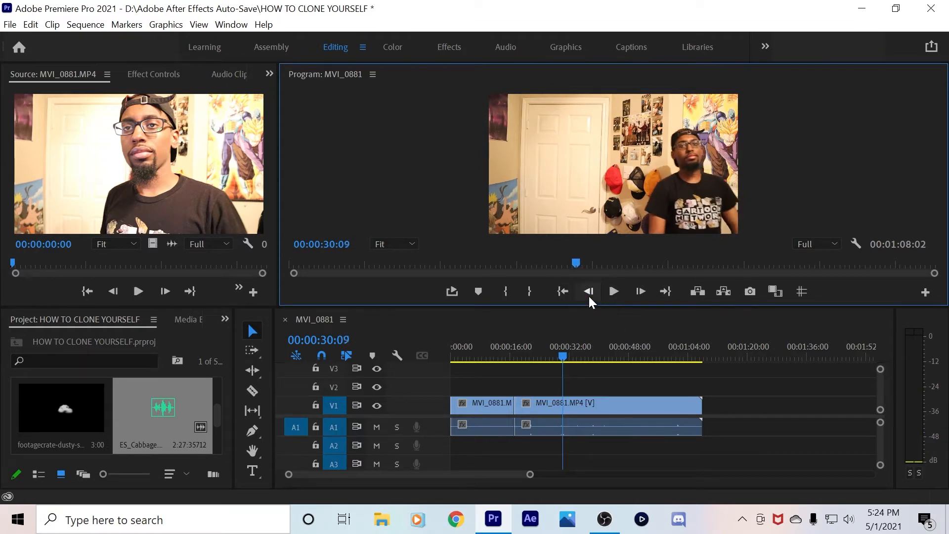
{"action": "left_click", "coordinate": [588, 291]}
{"action": "left_click", "coordinate": [589, 292]}
{"action": "left_click", "coordinate": [589, 291]}
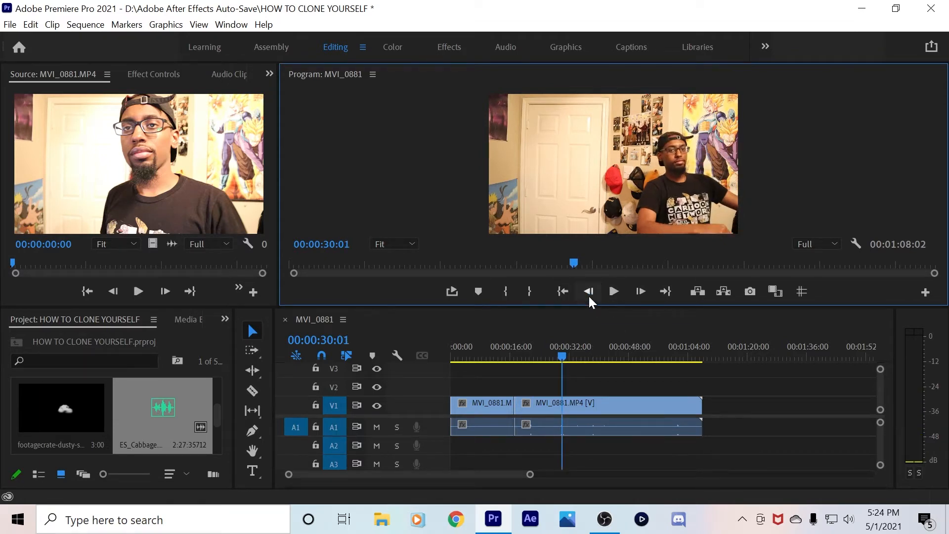
Razor the V1 clip at 00:00:30:01, leaving three separate clips
{"action": "key", "text": "c"}
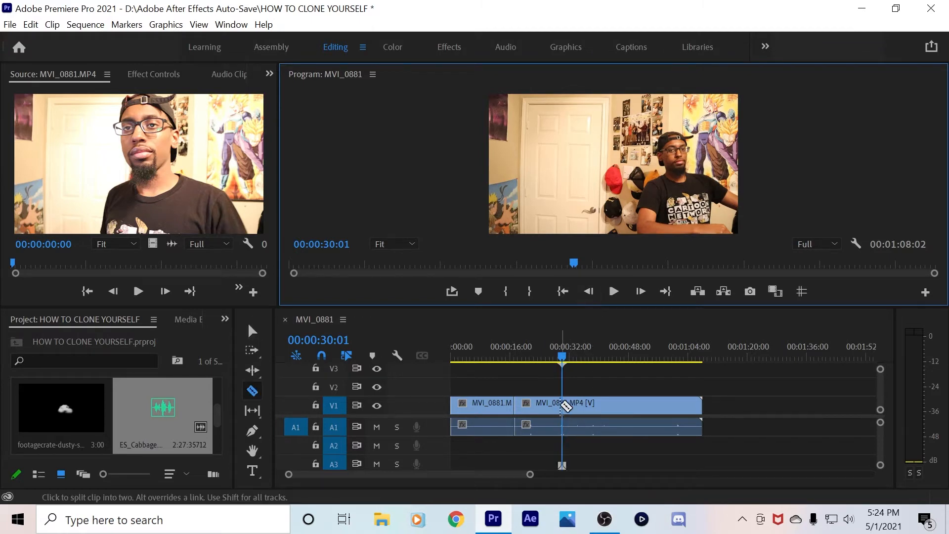
{"action": "left_click", "coordinate": [568, 404]}
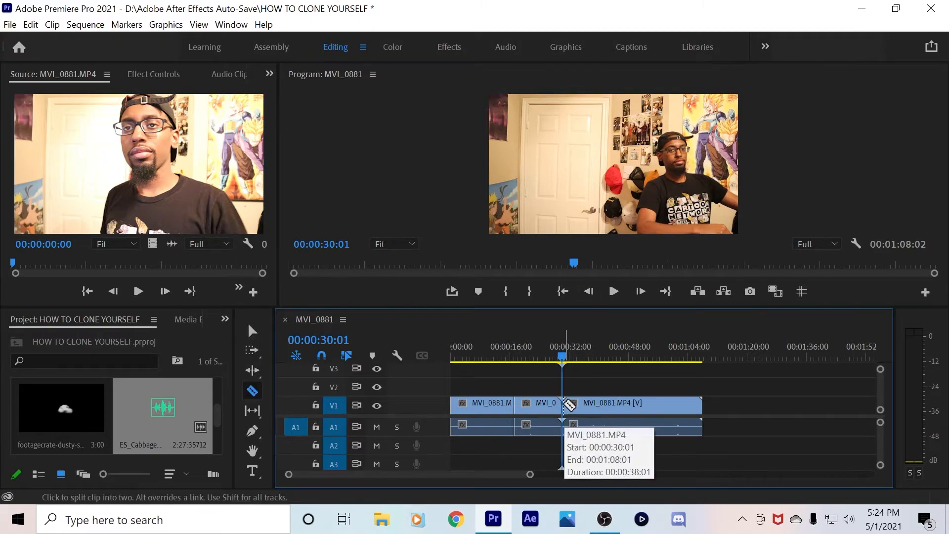
{"action": "key", "text": "v"}
{"action": "right_click", "coordinate": [614, 399]}
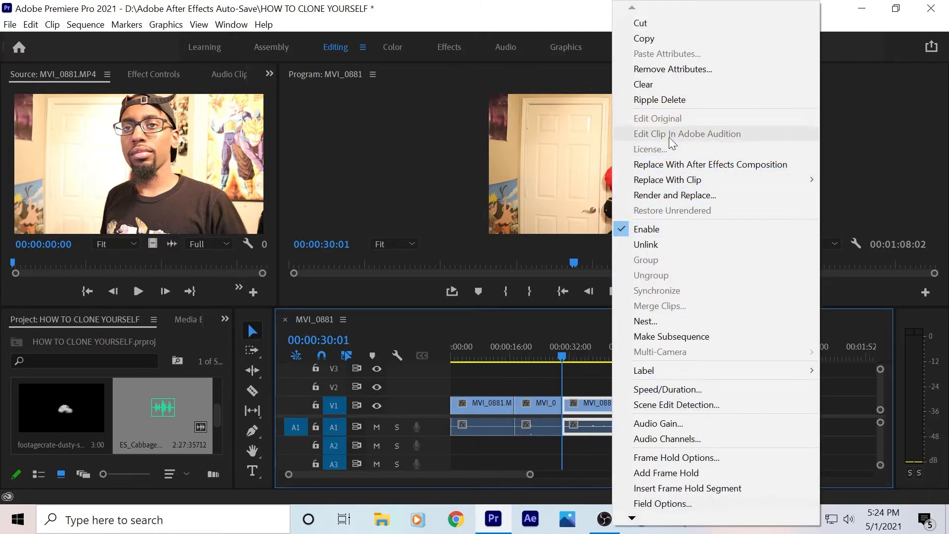
{"action": "left_click", "coordinate": [589, 371]}
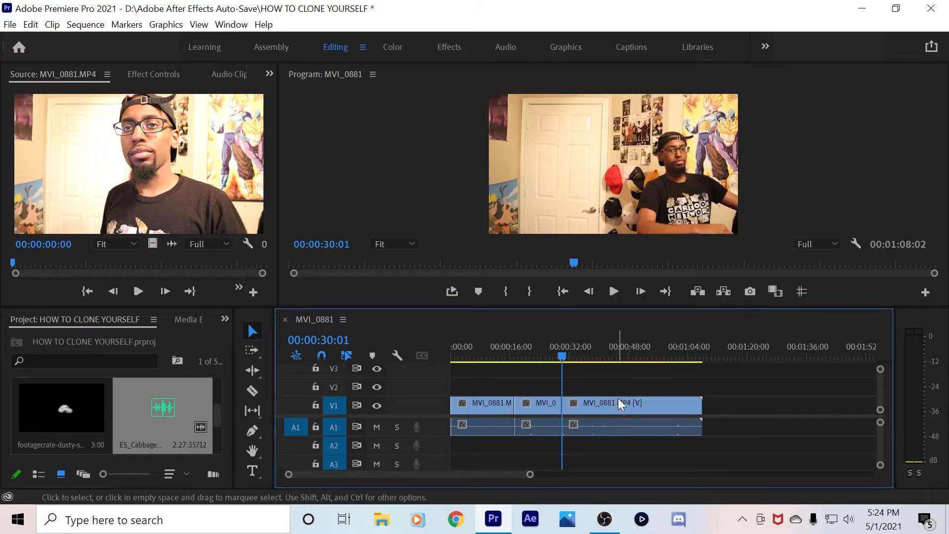
Move the trailing clip aside and place the second take on V2 above the first at 00:00:00:00
{"action": "left_click_drag", "start_coordinate": [618, 398], "coordinate": [780, 421]}
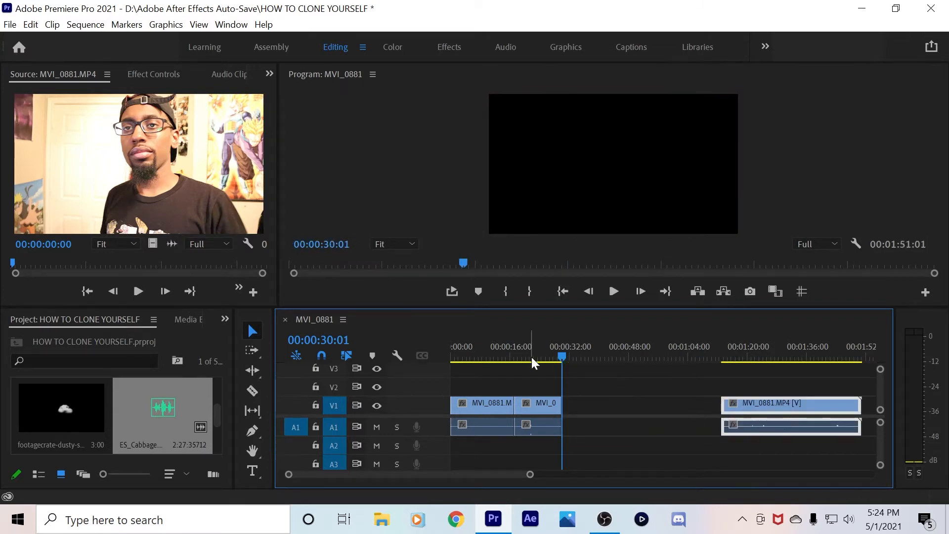
{"action": "left_click", "coordinate": [504, 352]}
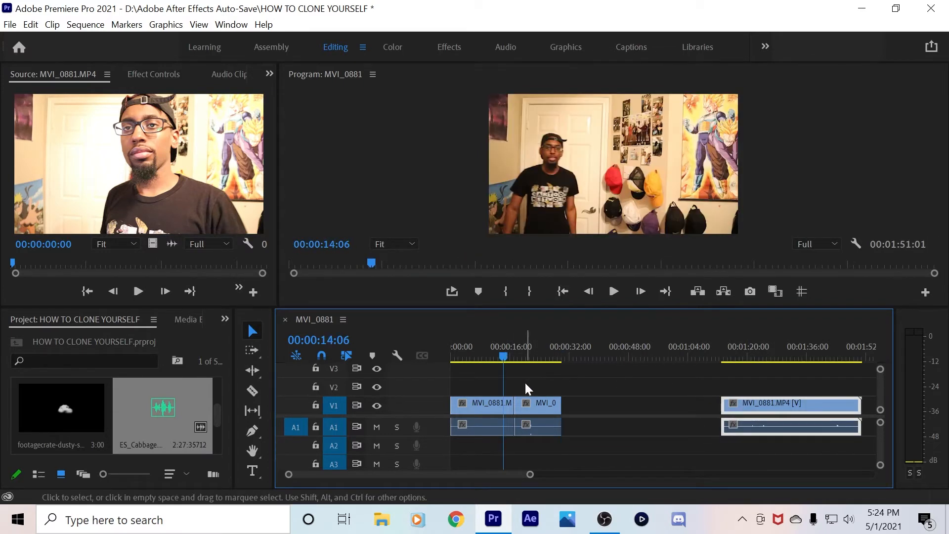
{"action": "left_click_drag", "start_coordinate": [505, 351], "coordinate": [457, 366]}
{"action": "left_click_drag", "start_coordinate": [533, 402], "coordinate": [478, 384]}
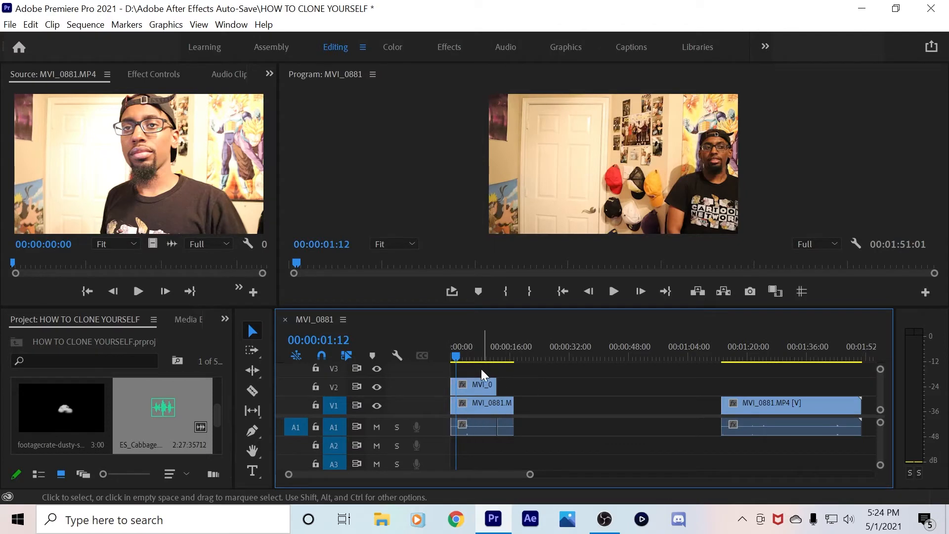
Delete the leftover end clip and toggle V2's visibility off and on to compare takes
{"action": "left_click_drag", "start_coordinate": [452, 354], "coordinate": [447, 353]}
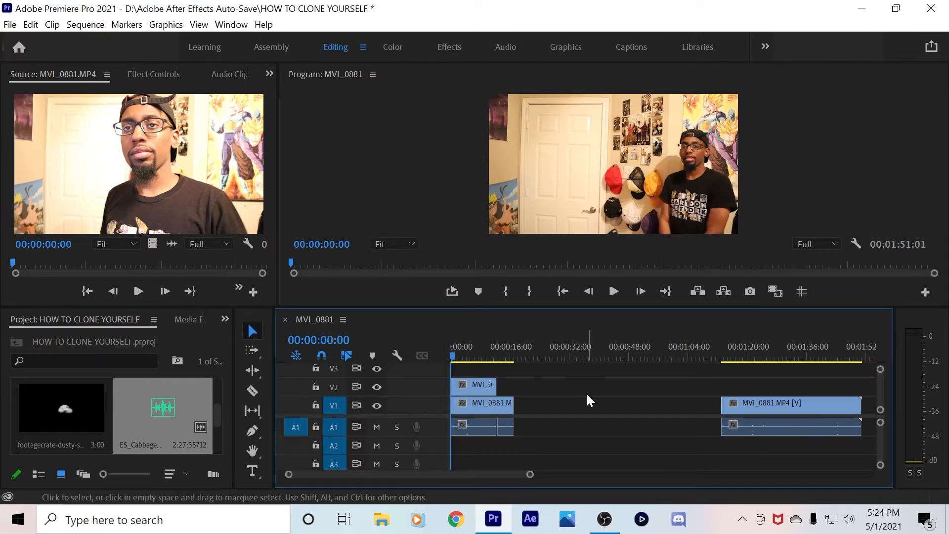
{"action": "key", "text": "Delete"}
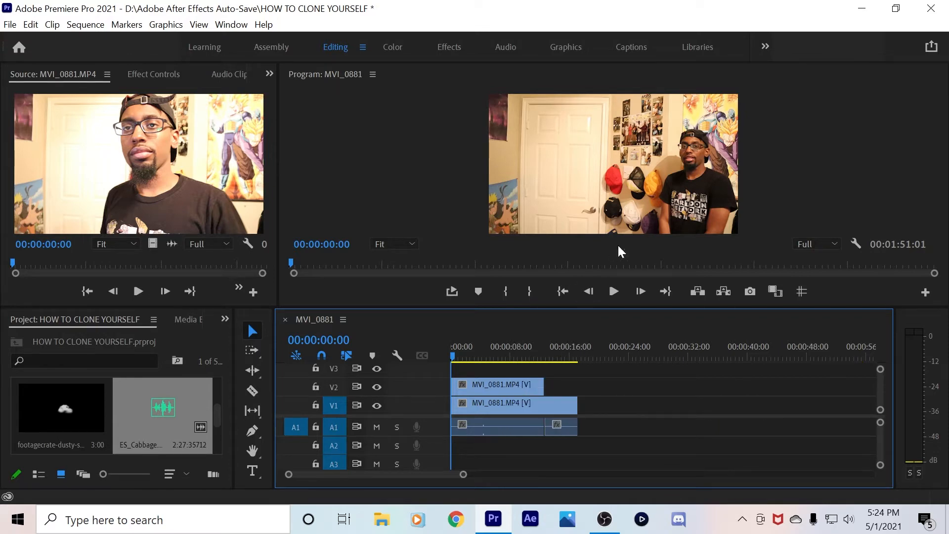
{"action": "left_click", "coordinate": [501, 386]}
{"action": "left_click", "coordinate": [378, 387]}
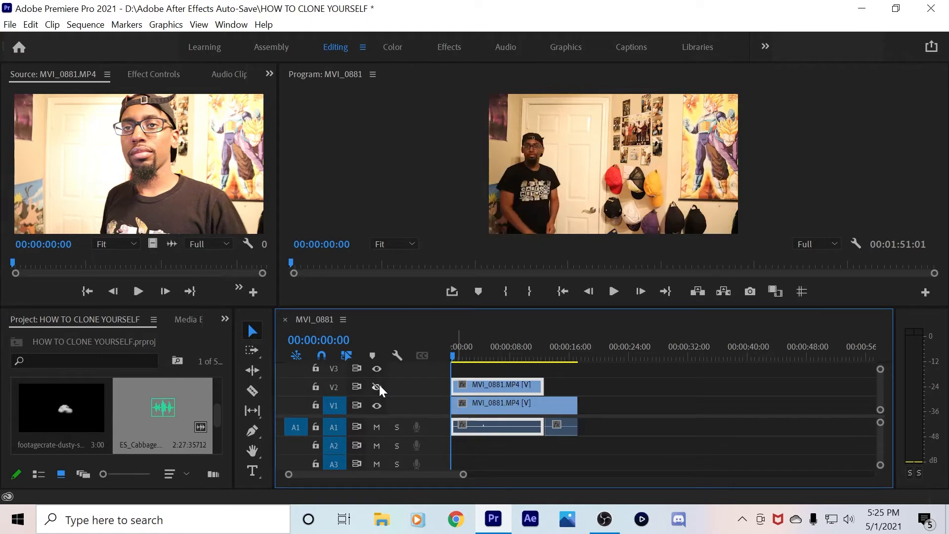
{"action": "left_click", "coordinate": [377, 386]}
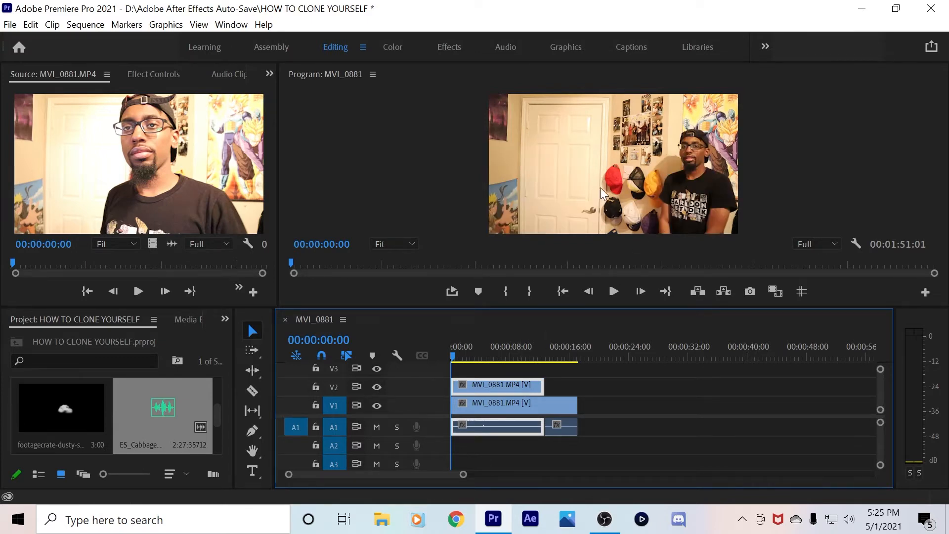
Deselect the clips and switch the lower-left panel to Effects
{"action": "left_click", "coordinate": [522, 372]}
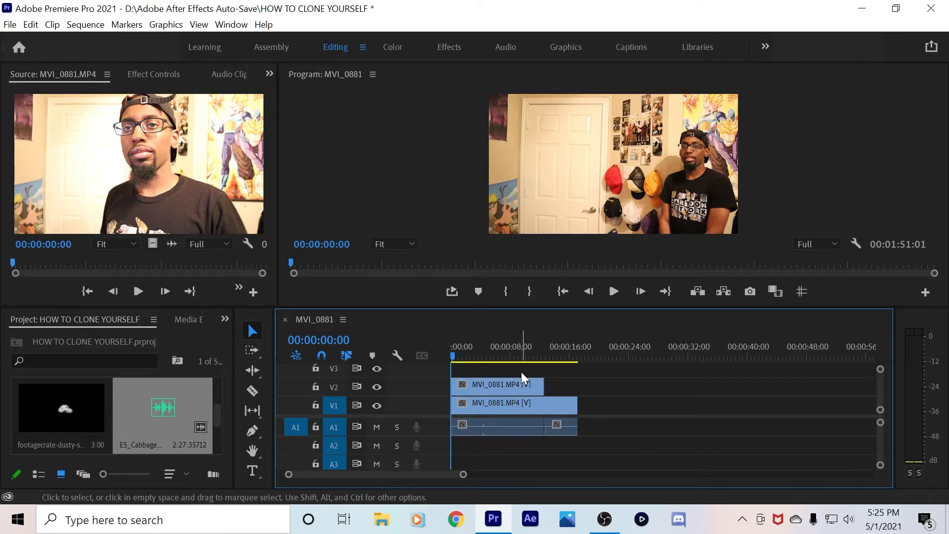
{"action": "left_click", "coordinate": [226, 320]}
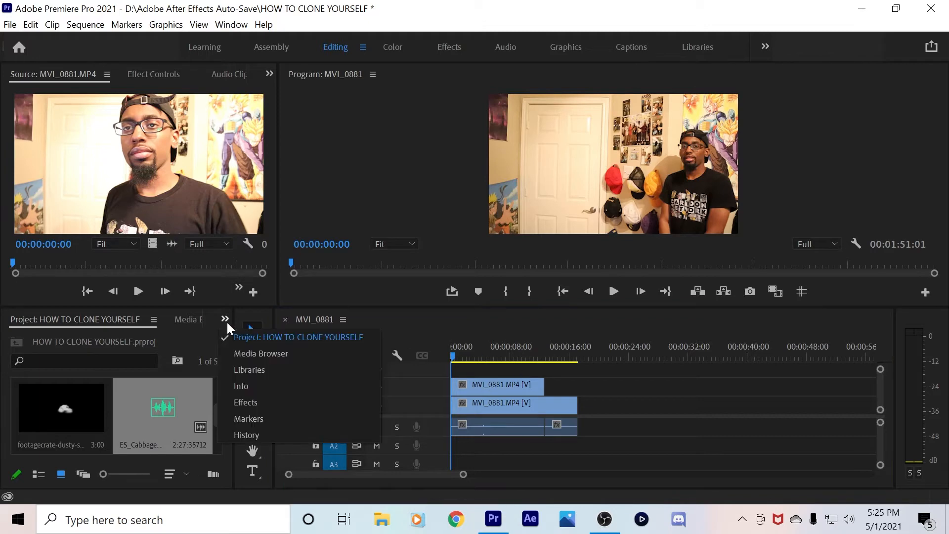
{"action": "left_click", "coordinate": [252, 403]}
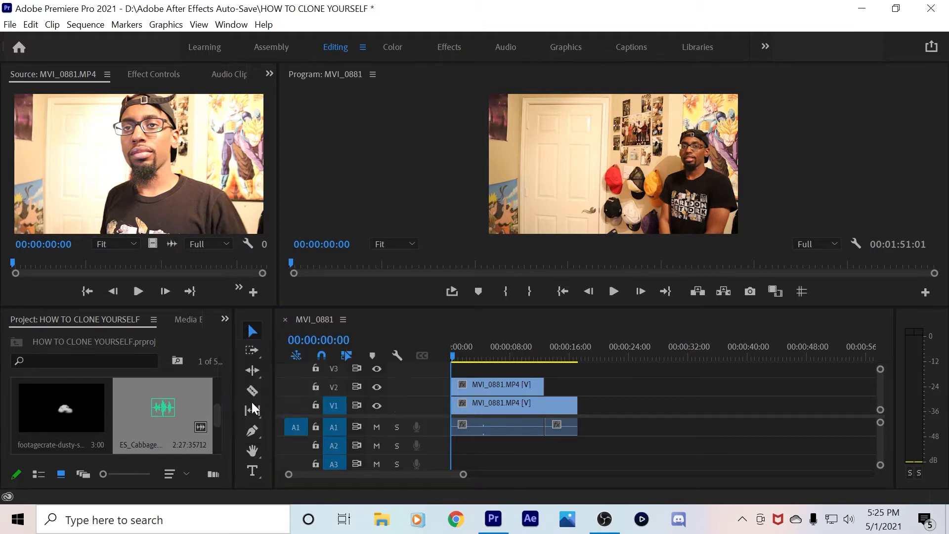
Search Effects for 'crop' and drop the Crop effect onto the V2 take
{"action": "left_click", "coordinate": [62, 341]}
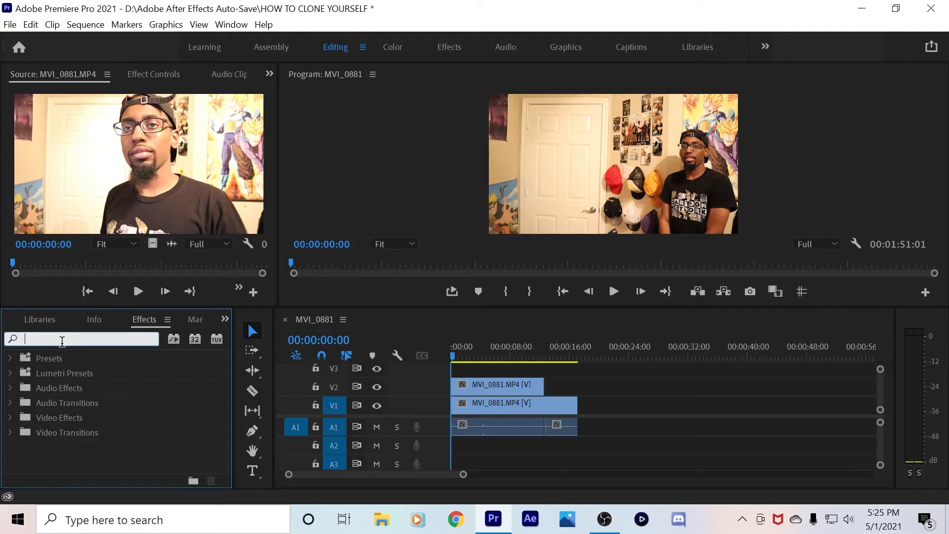
{"action": "type", "text": "cr"}
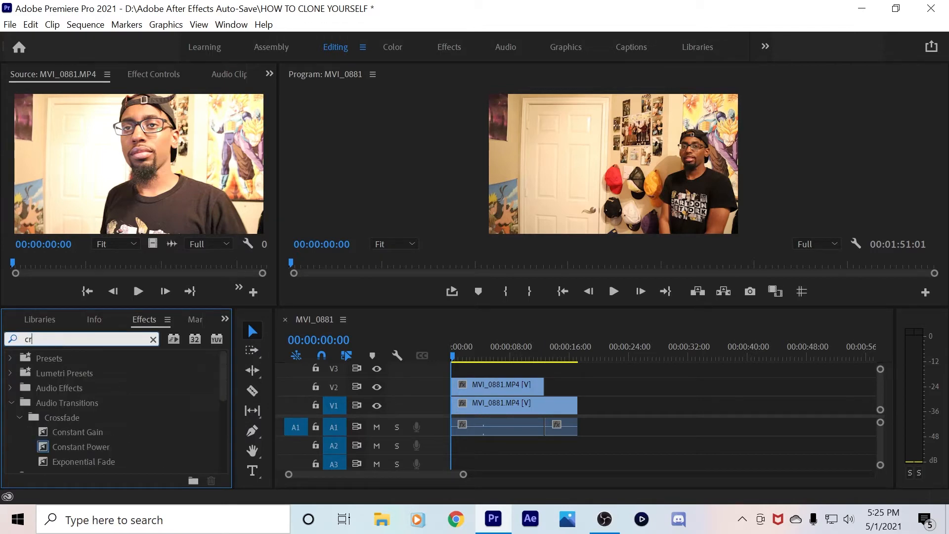
{"action": "type", "text": "op"}
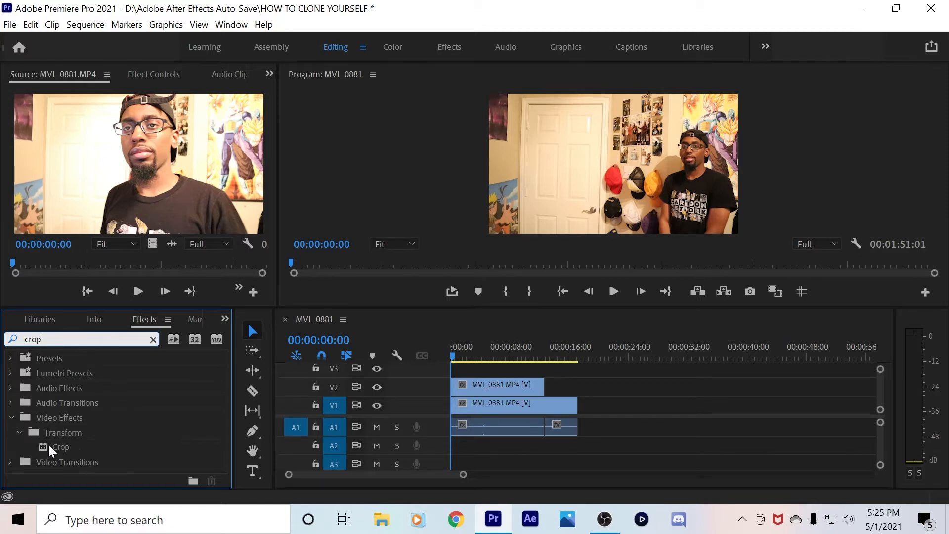
{"action": "left_click_drag", "start_coordinate": [49, 444], "coordinate": [491, 392]}
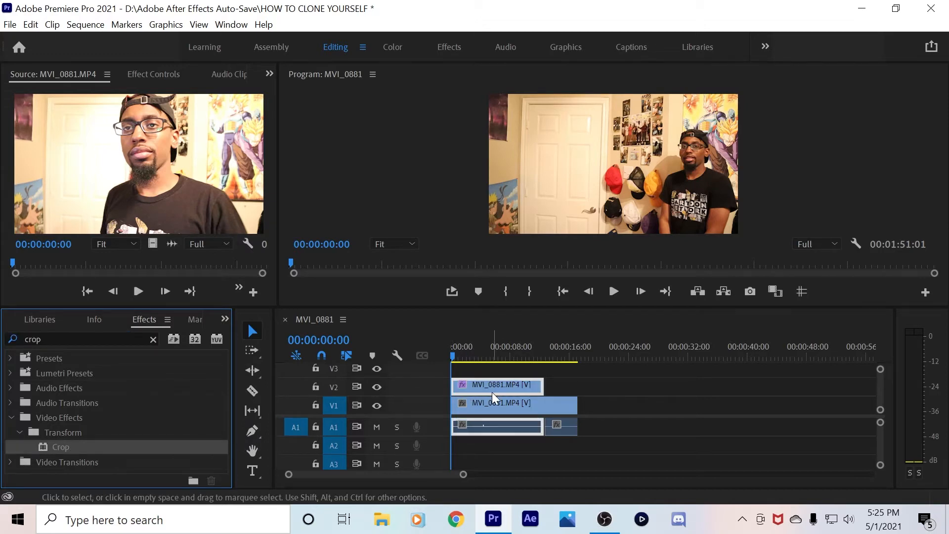
Open the V2 clip's Effect Controls and scrub Crop Left to reveal the V1 take
{"action": "left_click", "coordinate": [154, 340]}
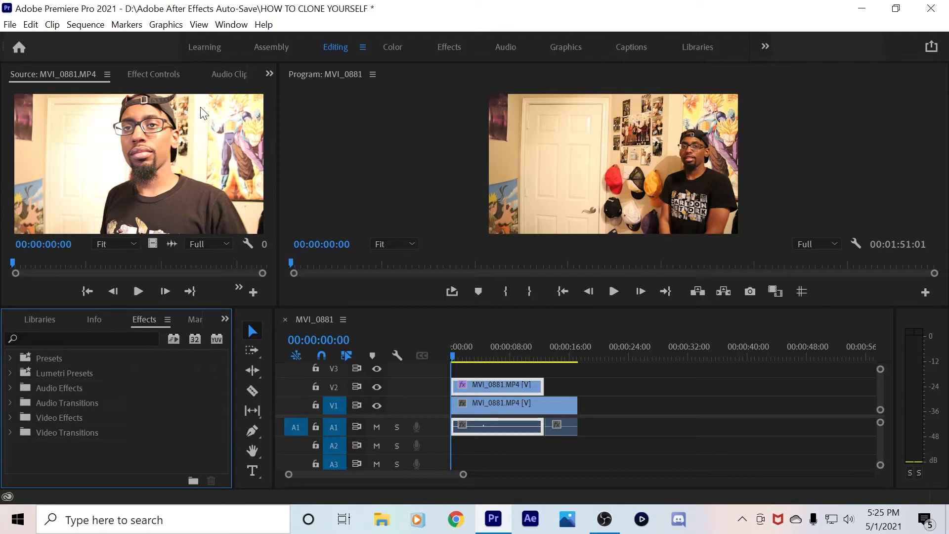
{"action": "left_click", "coordinate": [148, 74]}
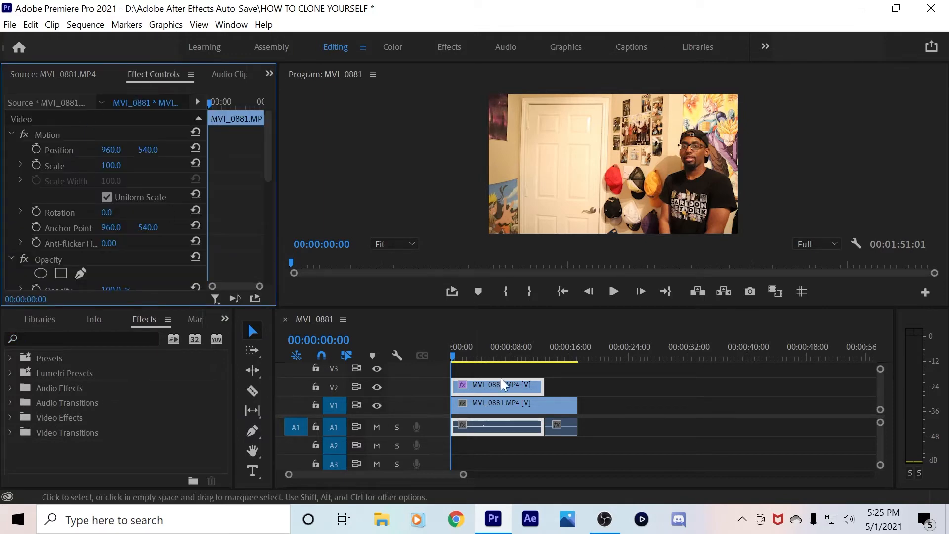
{"action": "scroll", "coordinate": [244, 227], "scroll_direction": "down", "scroll_amount": 5}
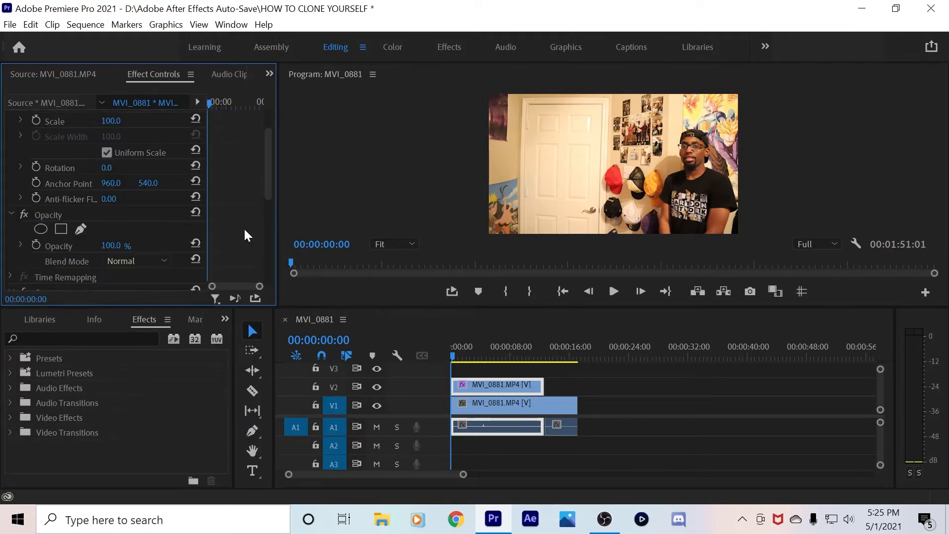
{"action": "scroll", "coordinate": [243, 235], "scroll_direction": "down", "scroll_amount": 1}
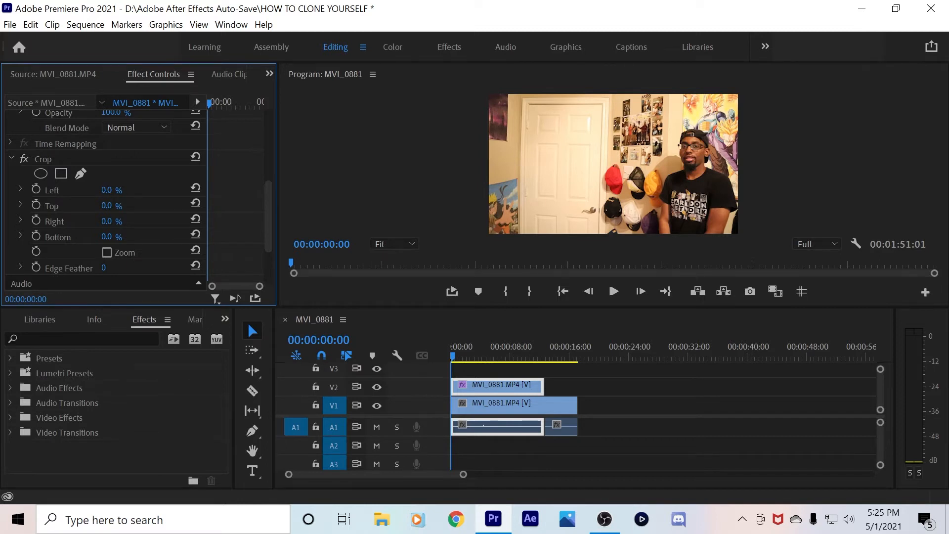
{"action": "mouse_move", "coordinate": [106, 191]}
{"action": "left_mouse_down"}
{"action": "mouse_move", "coordinate": [148, 190]}
{"action": "mouse_move", "coordinate": [123, 190]}
{"action": "left_mouse_up"}
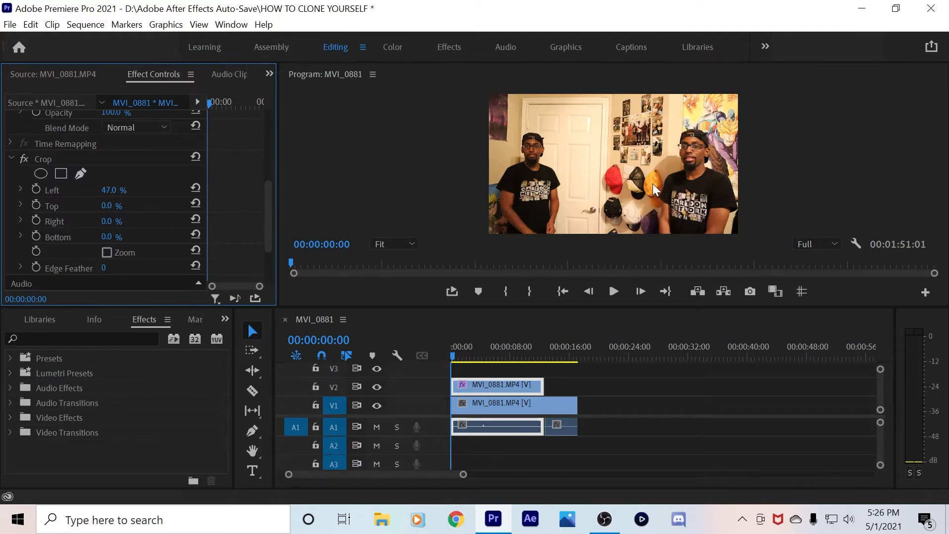
{"action": "mouse_move", "coordinate": [116, 188]}
{"action": "left_mouse_down"}
{"action": "mouse_move", "coordinate": [137, 187]}
{"action": "mouse_move", "coordinate": [118, 188]}
{"action": "left_mouse_up"}
At 50% preview zoom, fine-tune Crop Left to 58.0%, then return the preview to Fit
{"action": "left_click", "coordinate": [379, 244]}
{"action": "left_click", "coordinate": [389, 310]}
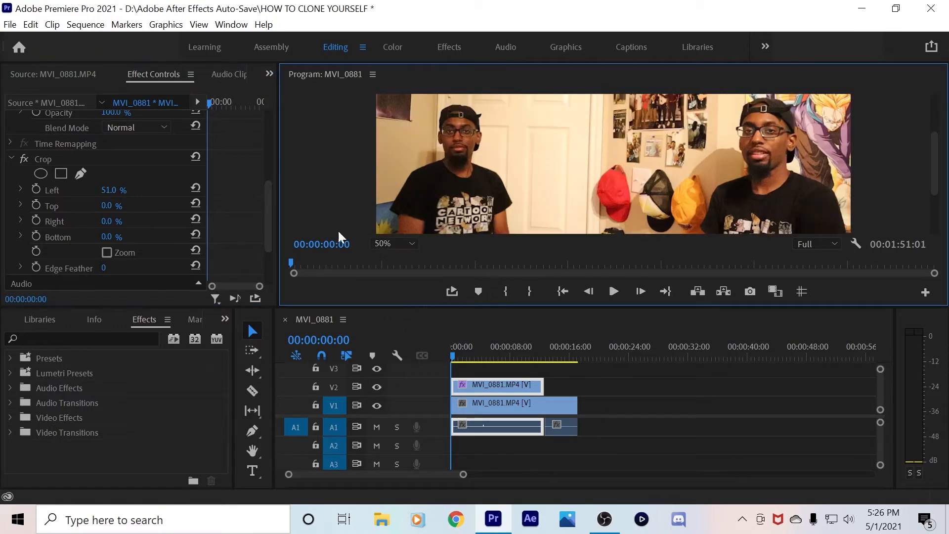
{"action": "mouse_move", "coordinate": [107, 192]}
{"action": "left_mouse_down"}
{"action": "mouse_move", "coordinate": [128, 192]}
{"action": "mouse_move", "coordinate": [87, 192]}
{"action": "mouse_move", "coordinate": [111, 191]}
{"action": "left_mouse_up"}
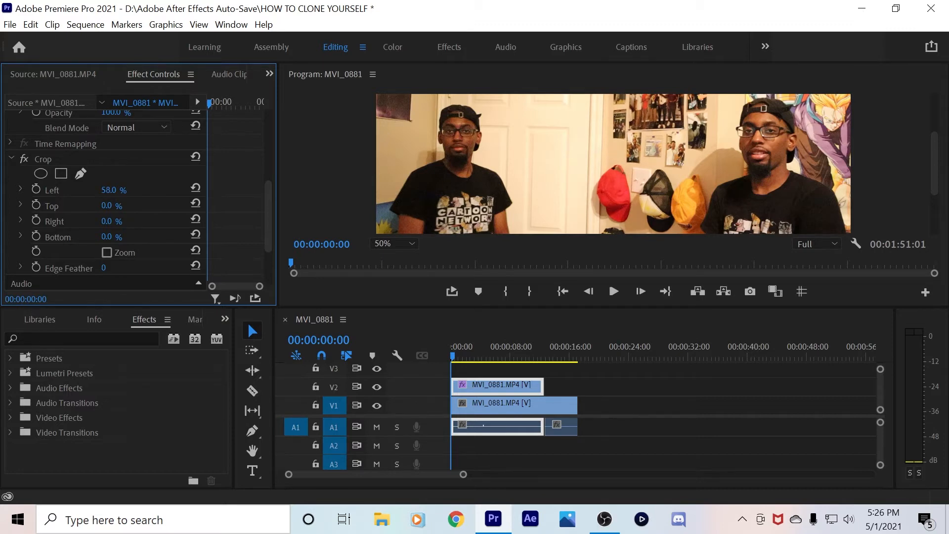
{"action": "left_click", "coordinate": [388, 244]}
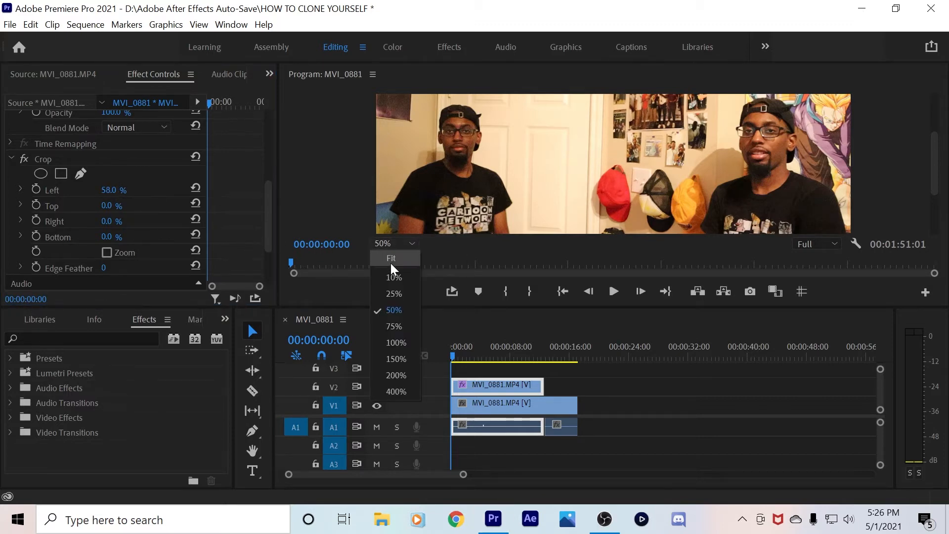
{"action": "left_click", "coordinate": [393, 260]}
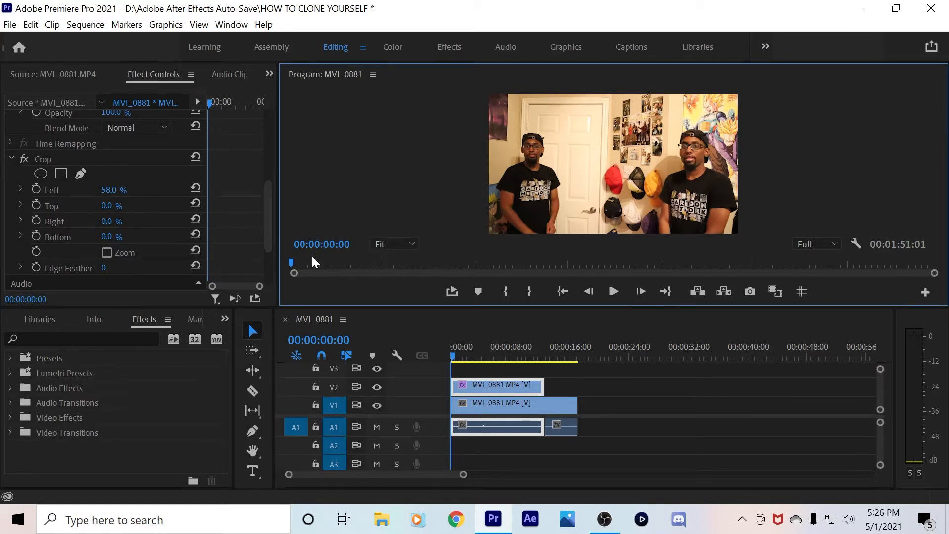
{"action": "scroll", "coordinate": [233, 227], "scroll_direction": "down", "scroll_amount": 2}
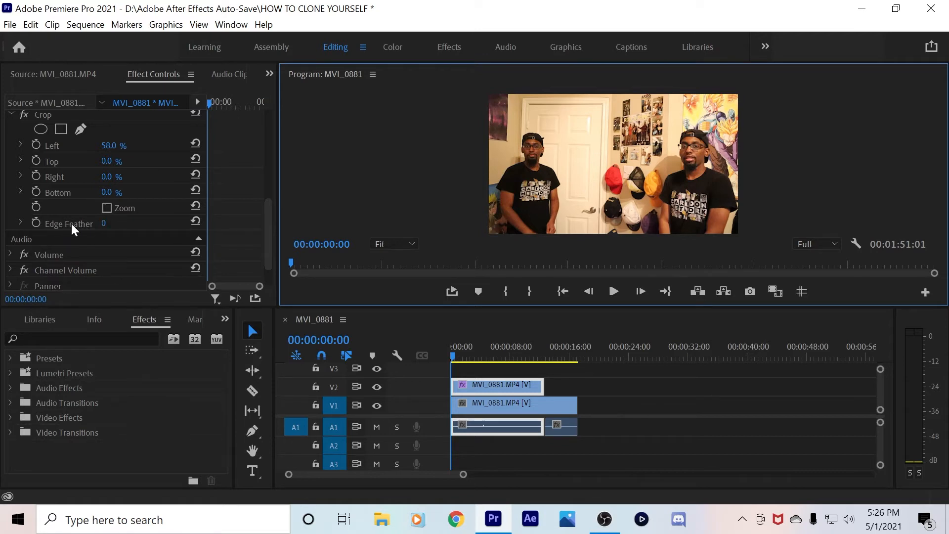
Try several Crop Edge Feather values, then reset Edge Feather to 0 for a hard seam
{"action": "left_click", "coordinate": [104, 222]}
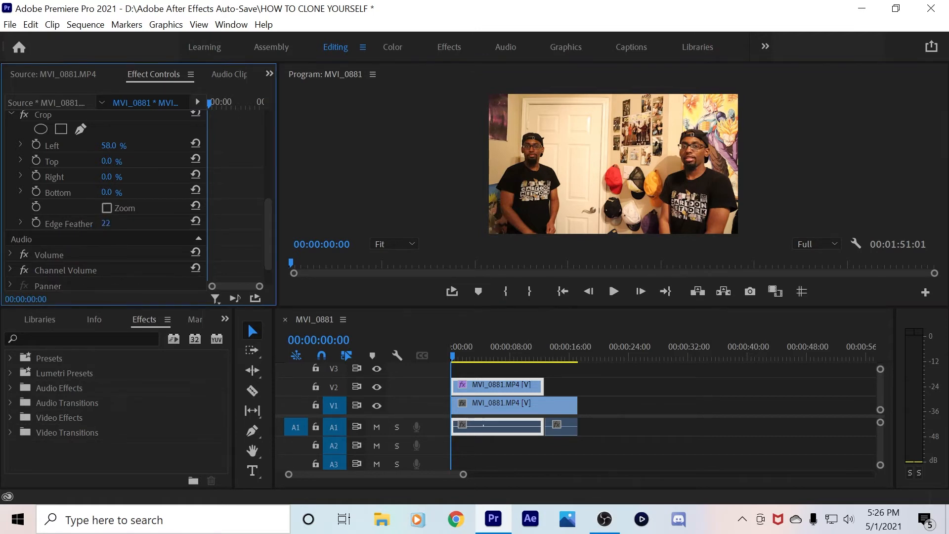
{"action": "left_click_drag", "start_coordinate": [106, 222], "coordinate": [499, 223]}
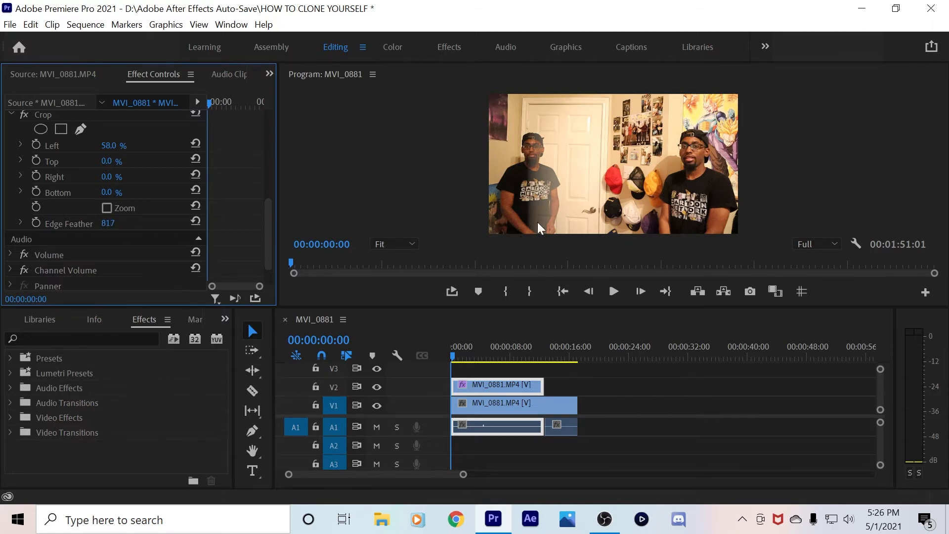
{"action": "mouse_move", "coordinate": [109, 223]}
{"action": "left_mouse_down"}
{"action": "mouse_move", "coordinate": [209, 223]}
{"action": "mouse_move", "coordinate": [2, 223]}
{"action": "left_mouse_up"}
{"action": "left_click", "coordinate": [194, 221]}
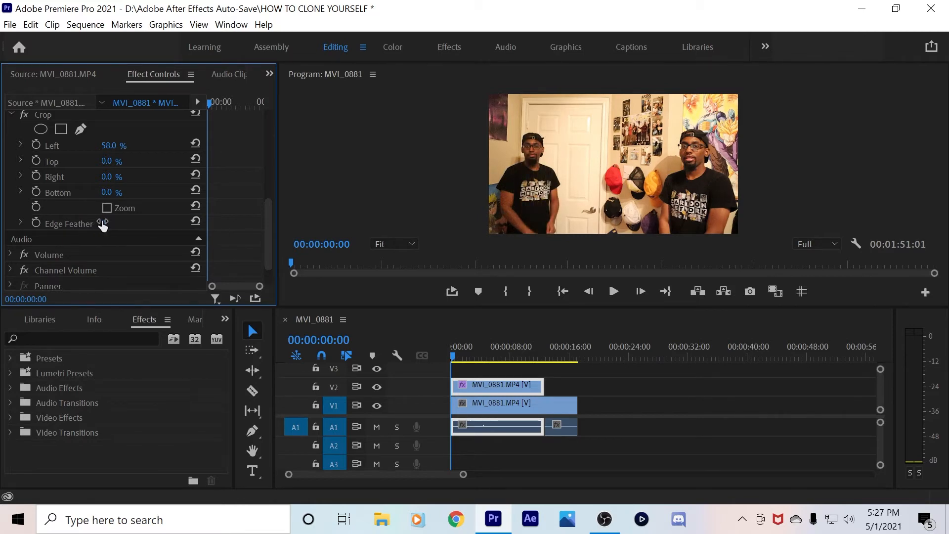
{"action": "mouse_move", "coordinate": [102, 224]}
{"action": "left_mouse_down"}
{"action": "mouse_move", "coordinate": [257, 223]}
{"action": "mouse_move", "coordinate": [235, 244]}
{"action": "left_mouse_up"}
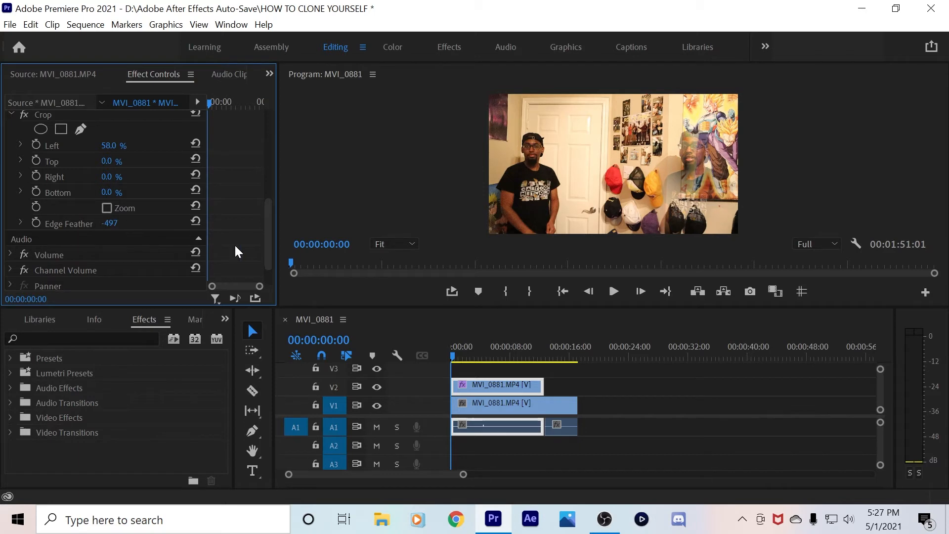
{"action": "left_click", "coordinate": [195, 221]}
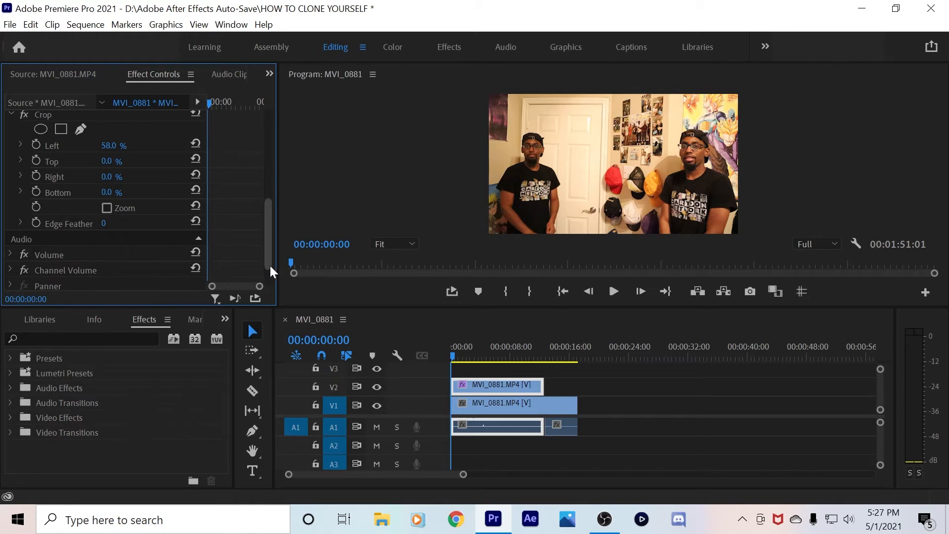
{"action": "left_click_drag", "start_coordinate": [269, 264], "coordinate": [266, 163]}
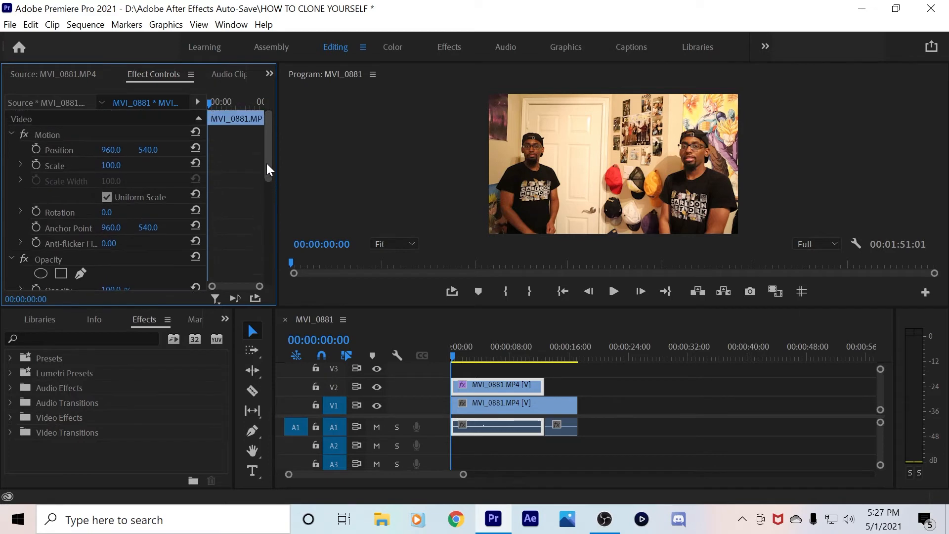
Play back the clone, return to the start, and zoom the timeline in on the stacked clips
{"action": "left_click", "coordinate": [602, 380]}
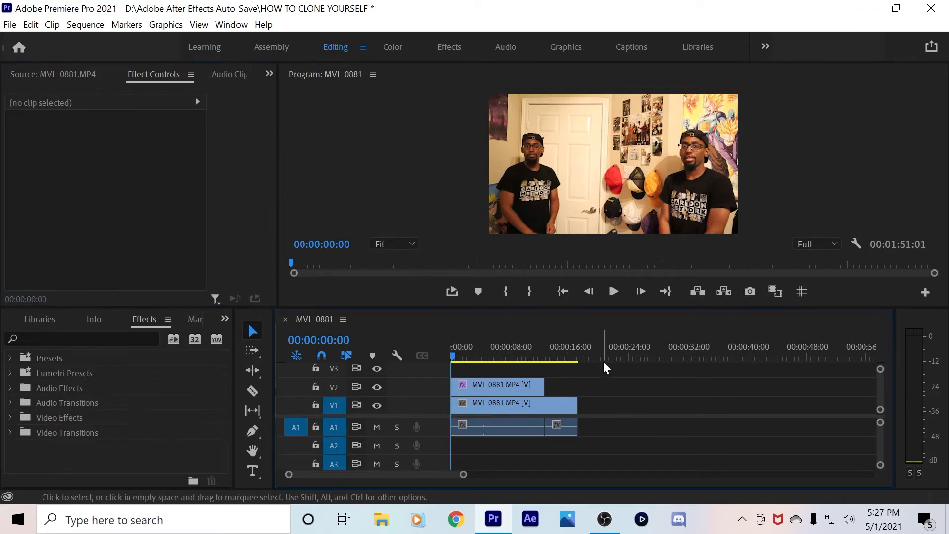
{"action": "left_click", "coordinate": [615, 294]}
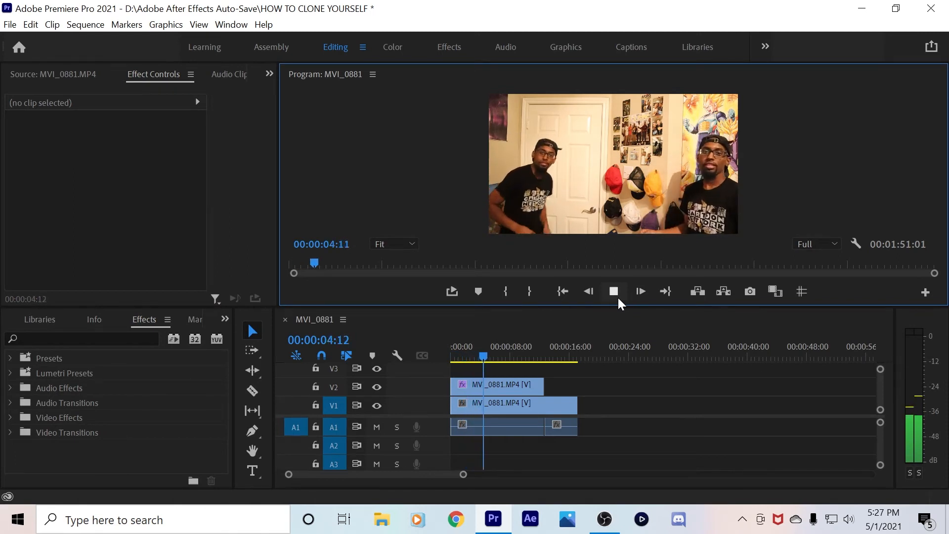
{"action": "left_click", "coordinate": [618, 296]}
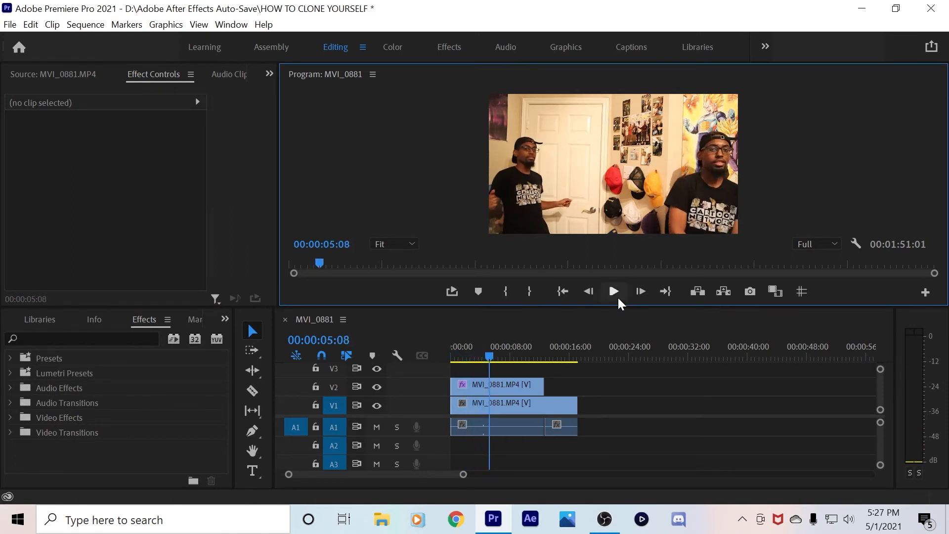
{"action": "left_click", "coordinate": [565, 291]}
{"action": "left_click_drag", "start_coordinate": [451, 354], "coordinate": [454, 357]}
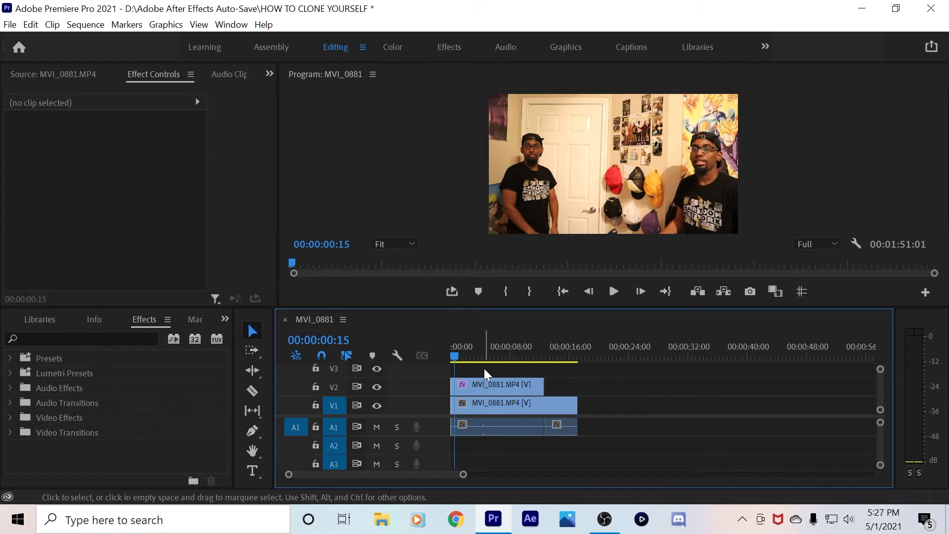
{"action": "key", "text": "="}
{"action": "key", "text": "="}
{"action": "left_click", "coordinate": [459, 357]}
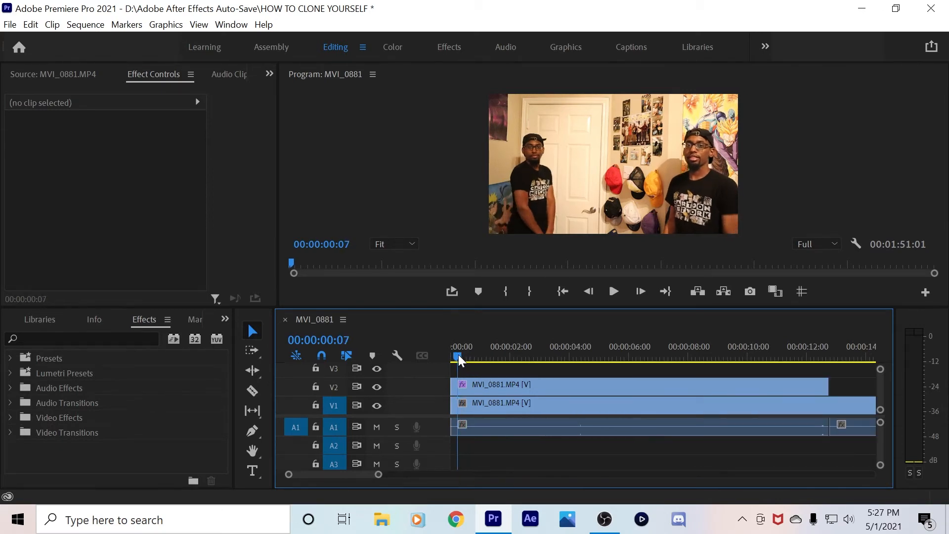
Scrub the opening frames, deselect the V2 clip, and play the clone sequence from the start
{"action": "left_click_drag", "start_coordinate": [459, 356], "coordinate": [463, 385]}
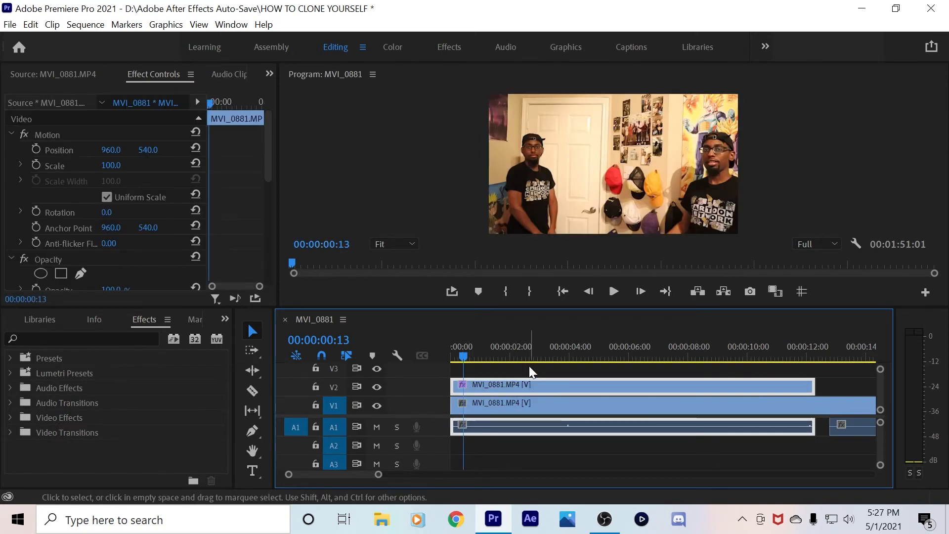
{"action": "left_click", "coordinate": [531, 372]}
{"action": "left_click", "coordinate": [562, 292]}
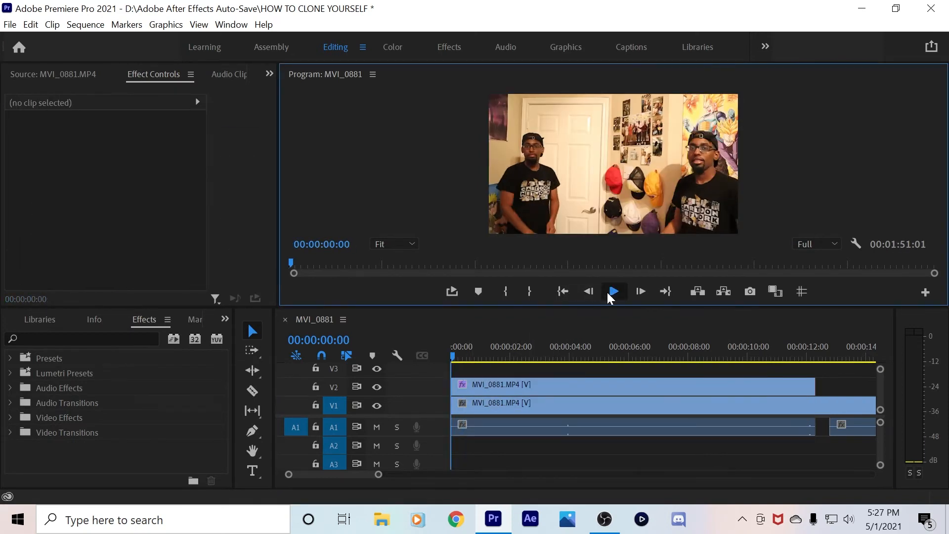
{"action": "left_click", "coordinate": [608, 293]}
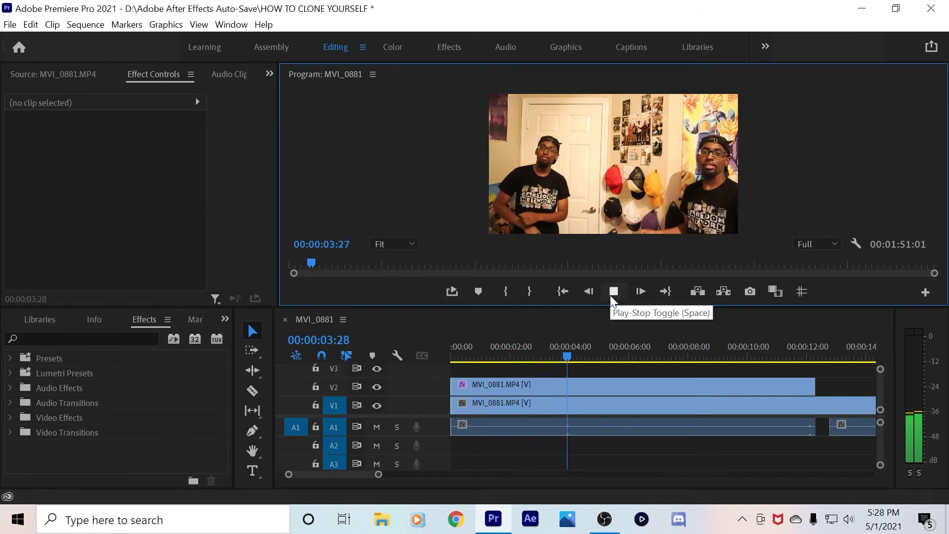
{"action": "left_click", "coordinate": [612, 297]}
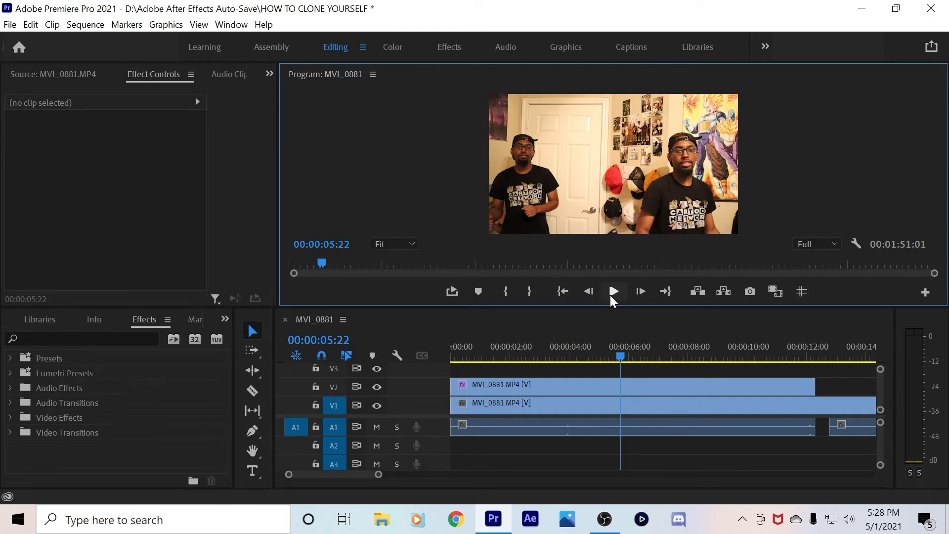
Replay the sequence from the beginning with the Program monitor maximized to full workspace
{"action": "left_click", "coordinate": [699, 363]}
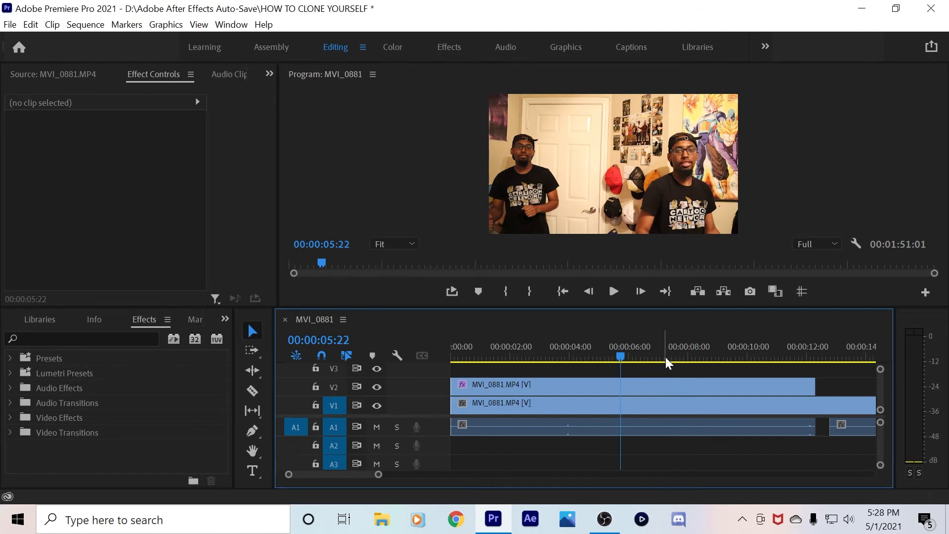
{"action": "left_click", "coordinate": [562, 292]}
{"action": "left_click", "coordinate": [614, 293]}
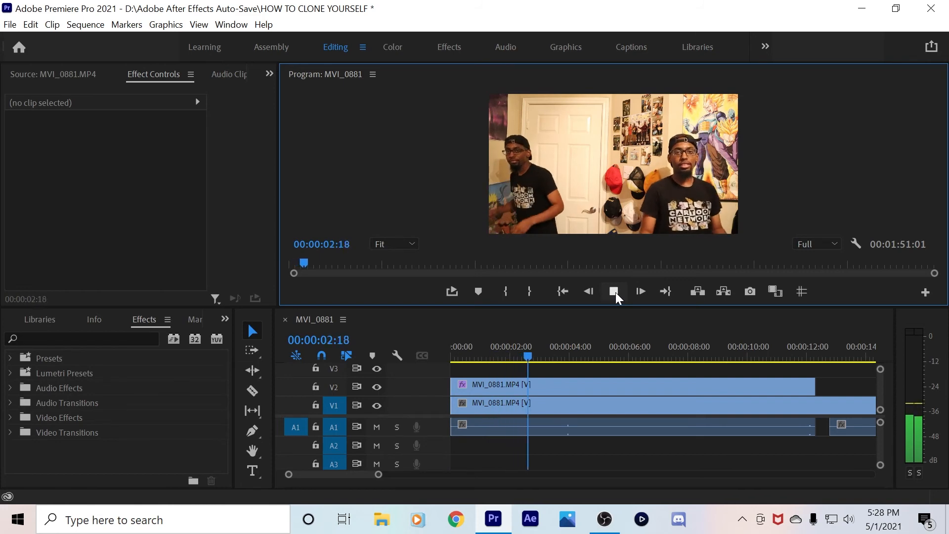
{"action": "key", "text": "grave"}
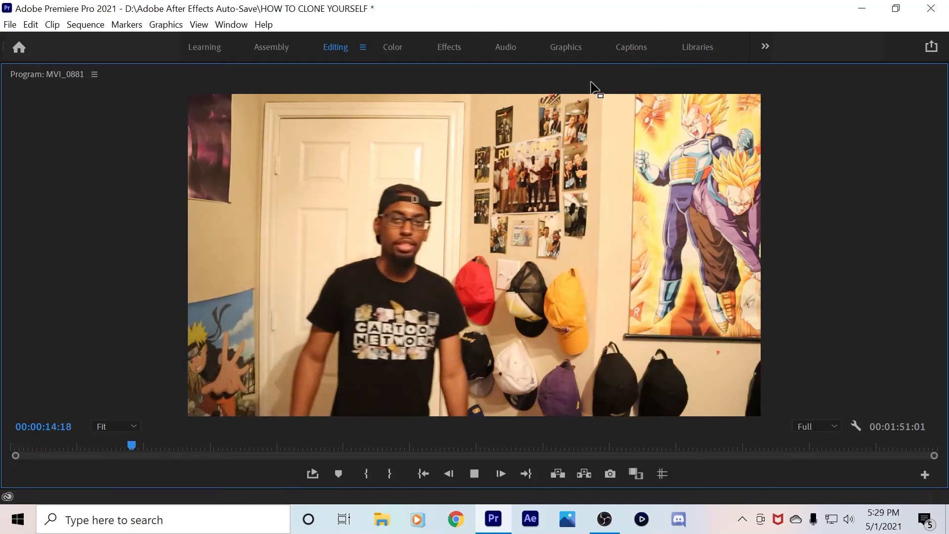
Restore the normal layout, park the playhead at 00:00:03:10, and set the preview zoom to 50%
{"action": "key", "text": "grave"}
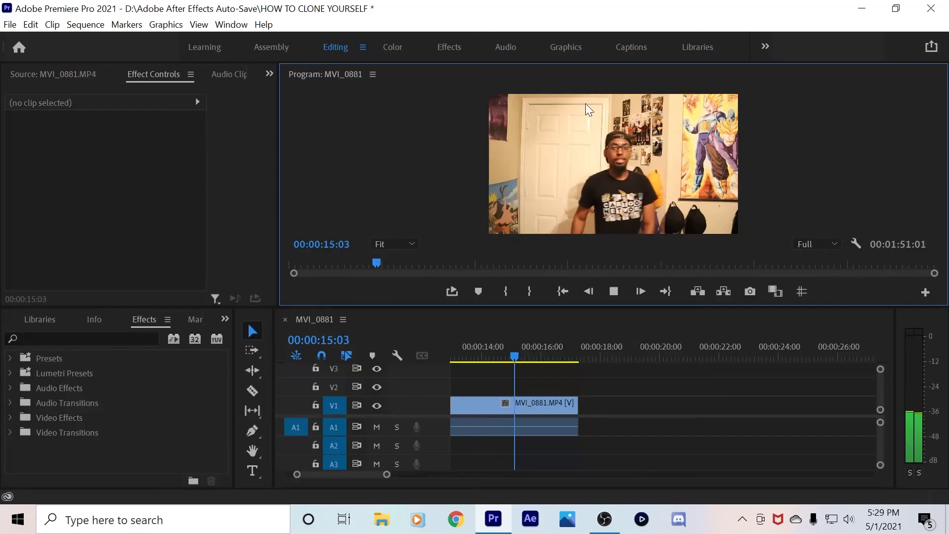
{"action": "left_click", "coordinate": [562, 291]}
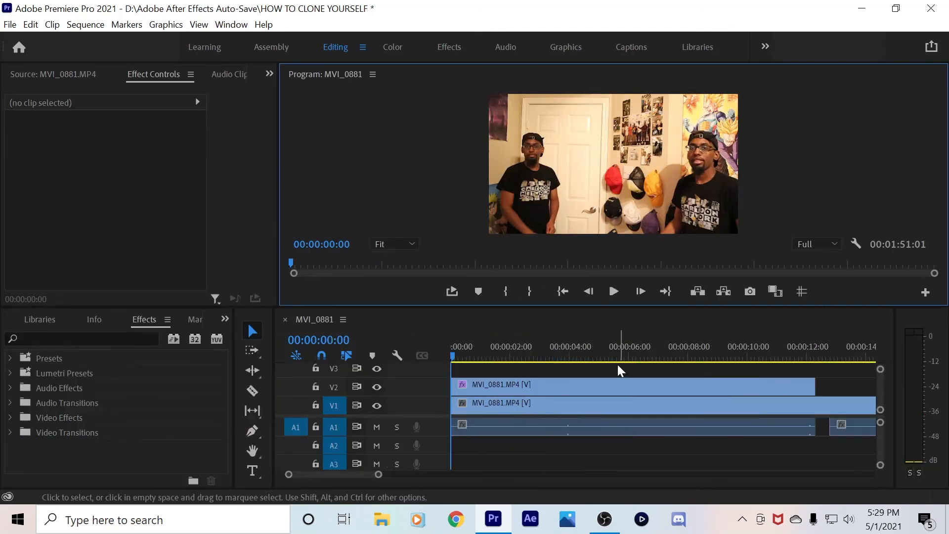
{"action": "left_click", "coordinate": [550, 347]}
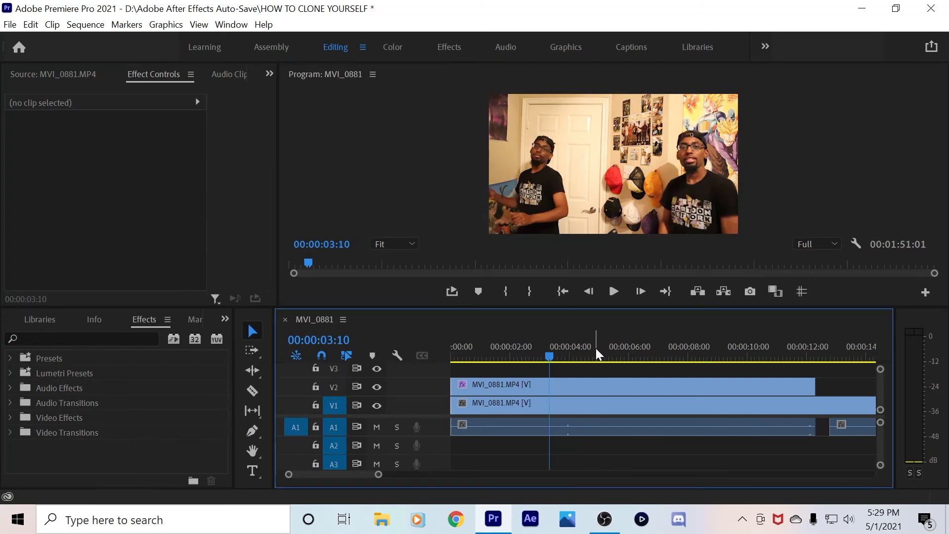
{"action": "left_click", "coordinate": [399, 244]}
{"action": "left_click", "coordinate": [402, 309]}
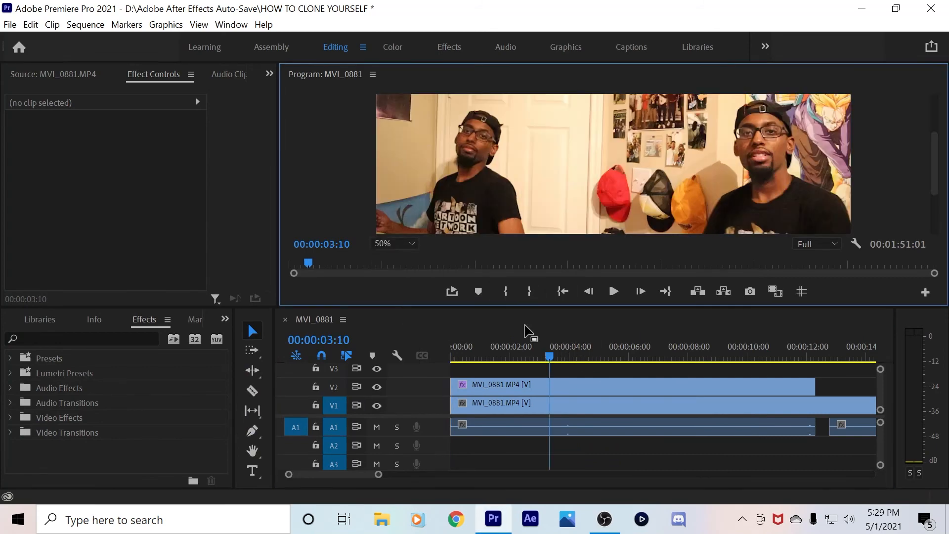
{"action": "left_click_drag", "start_coordinate": [934, 160], "coordinate": [934, 205]}
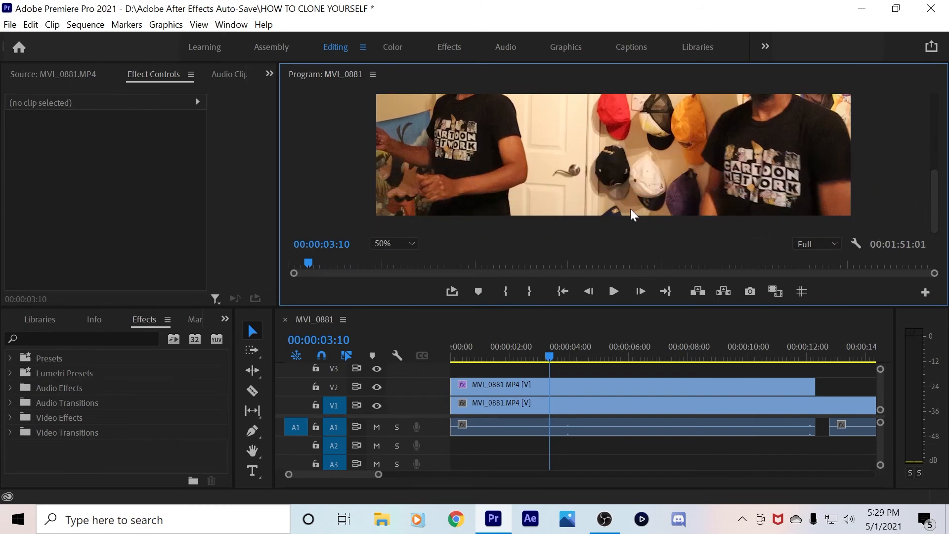
Fine-tune the V2 clip's Crop Left to 44% to hide the seam, then check it maximized
{"action": "left_click", "coordinate": [527, 390]}
{"action": "scroll", "coordinate": [256, 226], "scroll_direction": "down", "scroll_amount": 5}
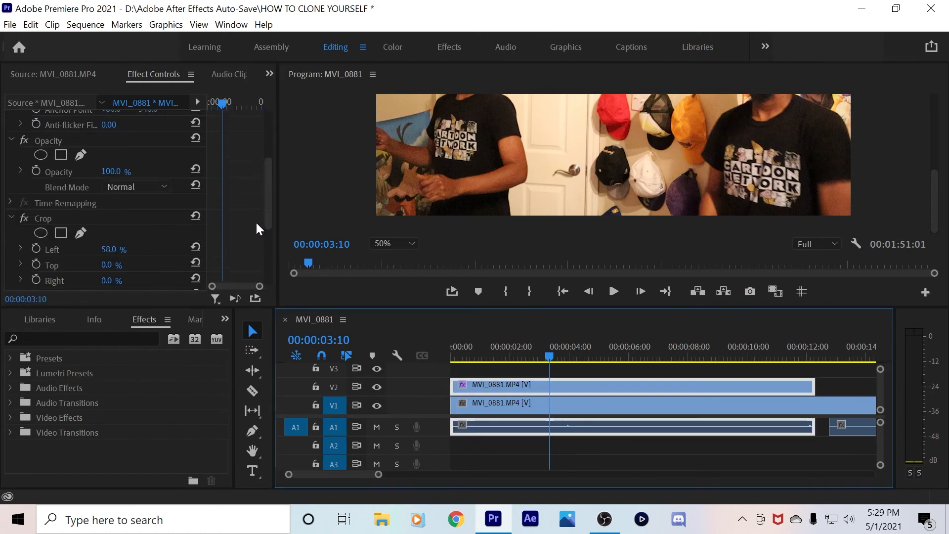
{"action": "left_click_drag", "start_coordinate": [113, 205], "coordinate": [107, 205]}
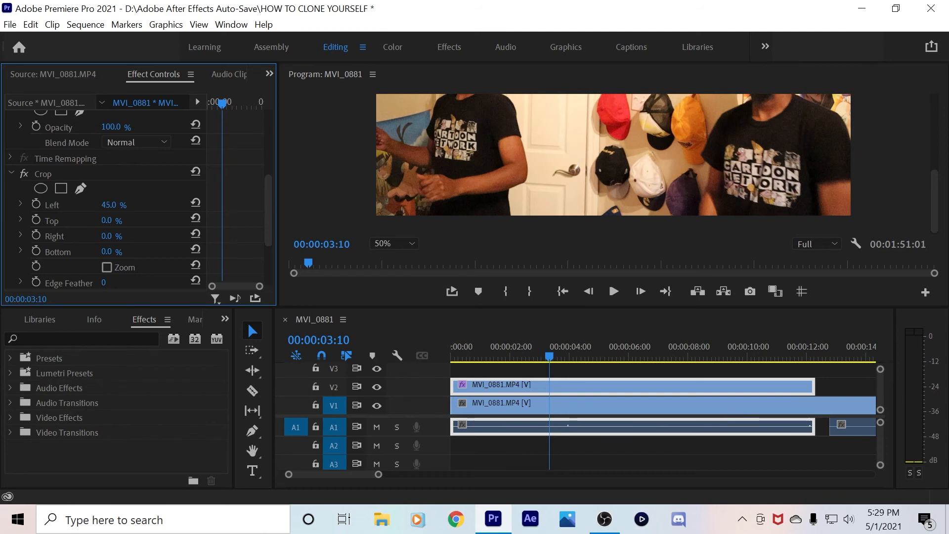
{"action": "left_click_drag", "start_coordinate": [106, 205], "coordinate": [105, 205]}
{"action": "left_click_drag", "start_coordinate": [108, 205], "coordinate": [109, 205]}
{"action": "left_click_drag", "start_coordinate": [929, 208], "coordinate": [937, 140]}
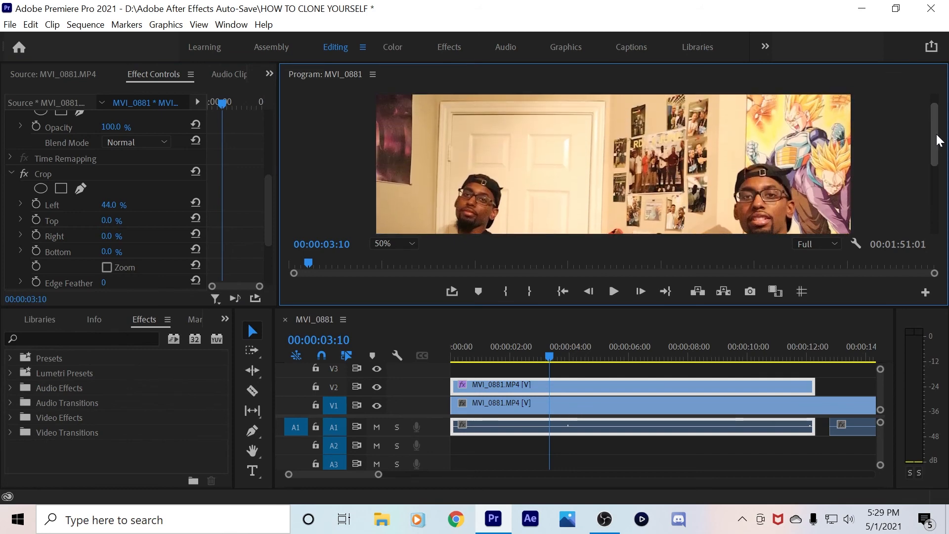
{"action": "key", "text": "grave"}
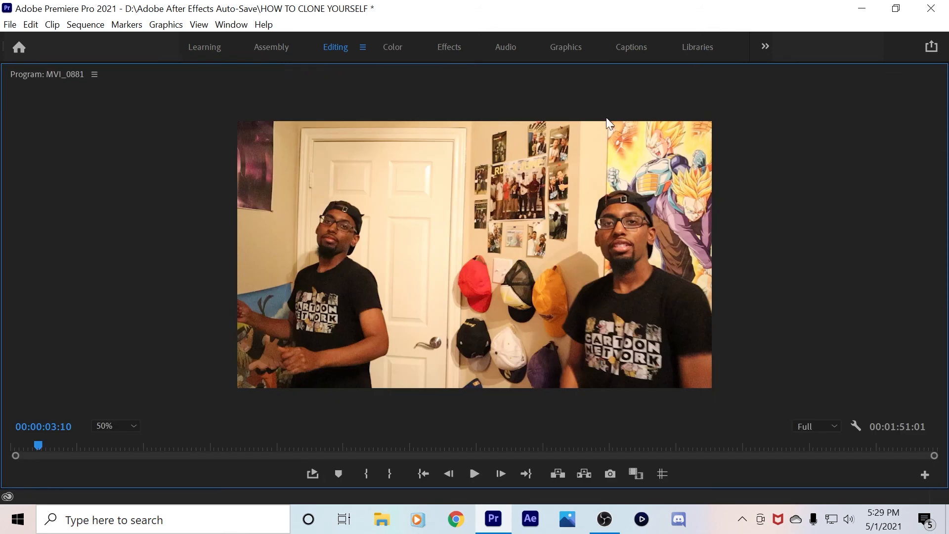
{"action": "left_click", "coordinate": [423, 475]}
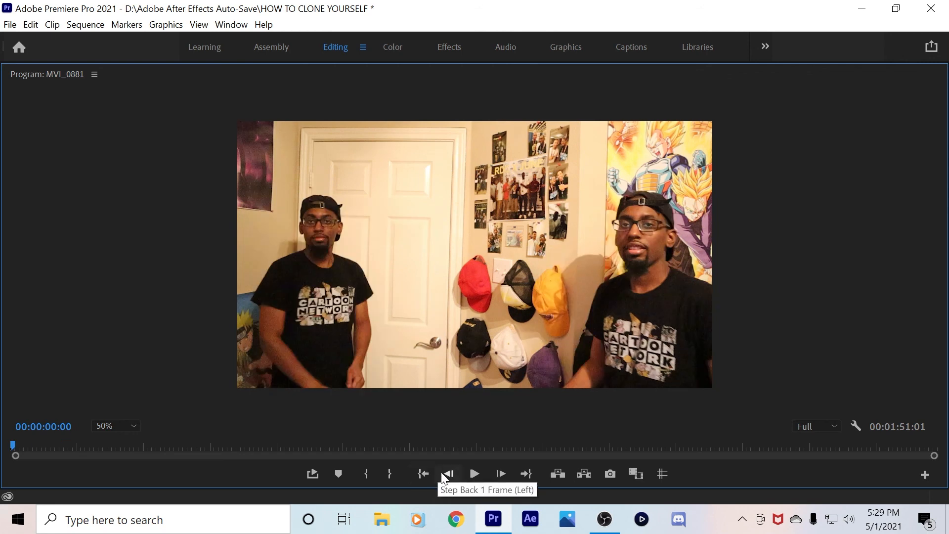
{"action": "left_click", "coordinate": [473, 474]}
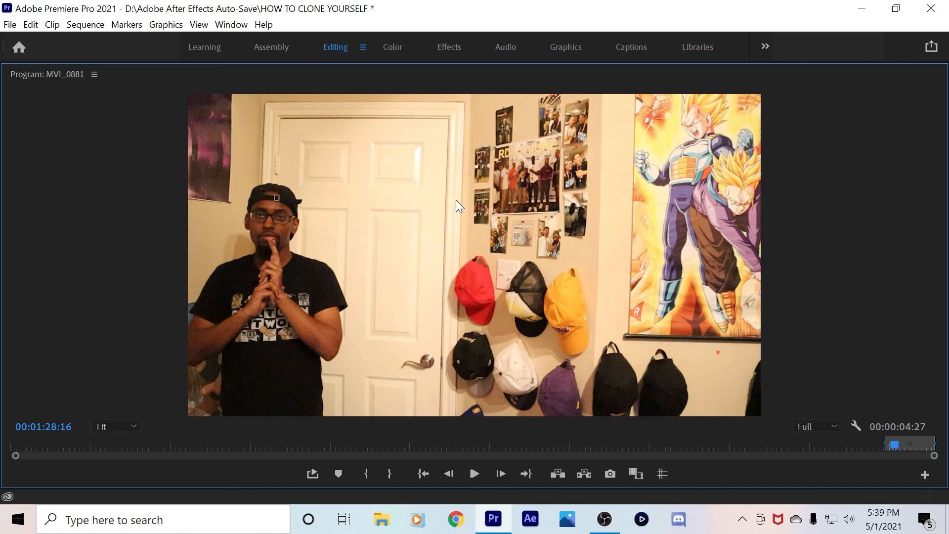
{"action": "left_click", "coordinate": [473, 476]}
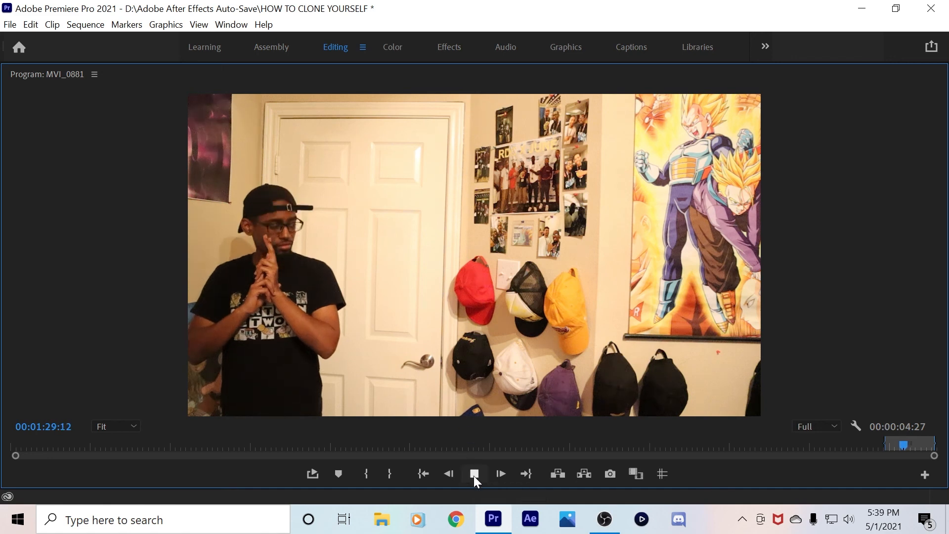